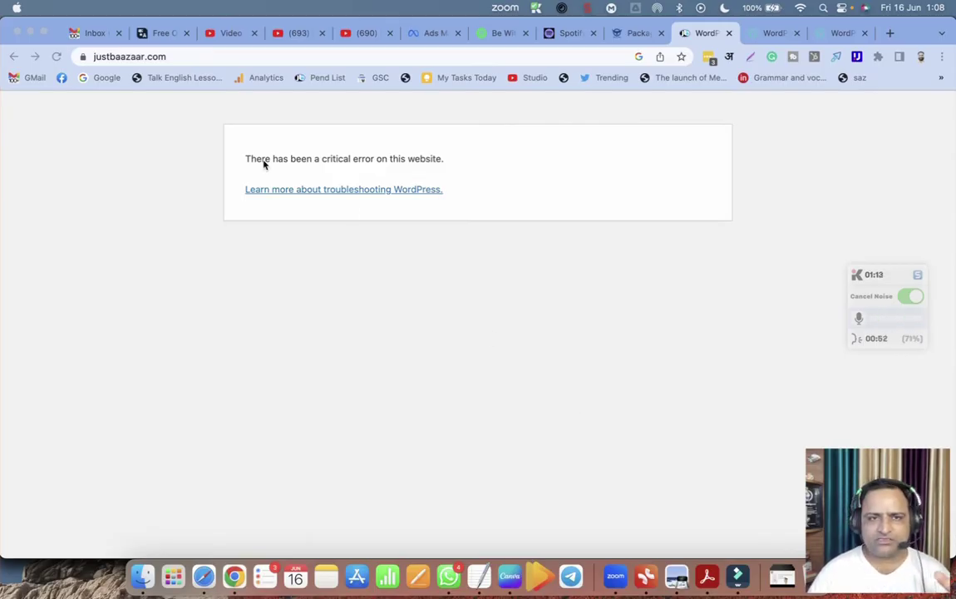
Select the critical error sentence on the justbaazaar.com page
left_click_drag(246, 158, 425, 160)
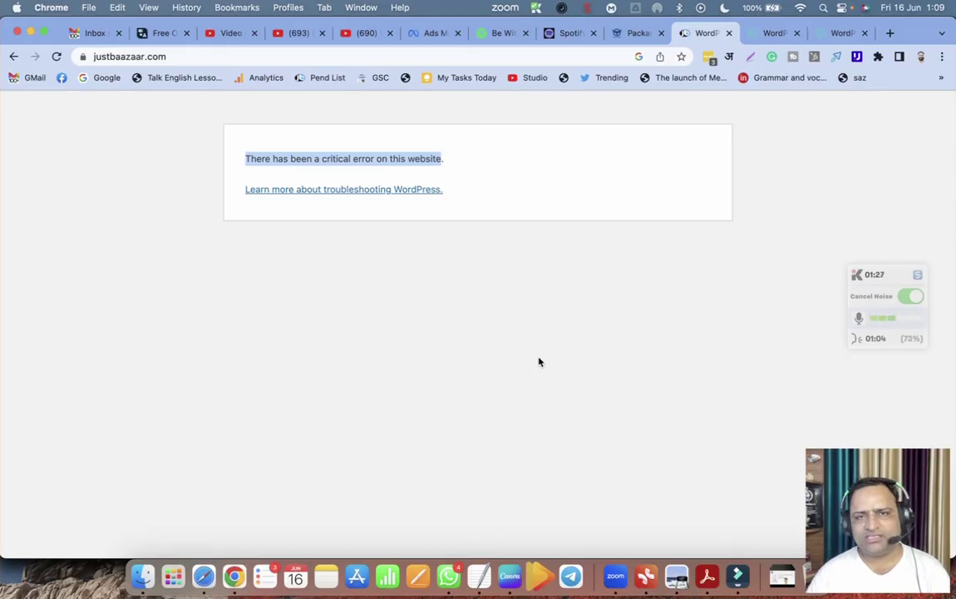
left_click_drag(448, 158, 244, 158)
triple_click(300, 168)
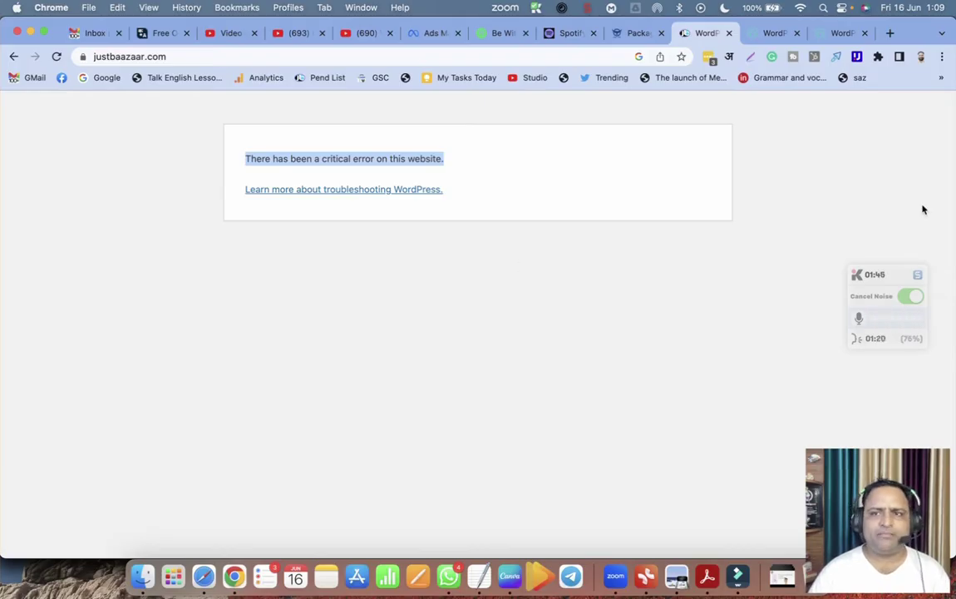
Look over the File Manager listing, then reload justbaazaar.com to recheck the critical error
left_click(830, 35)
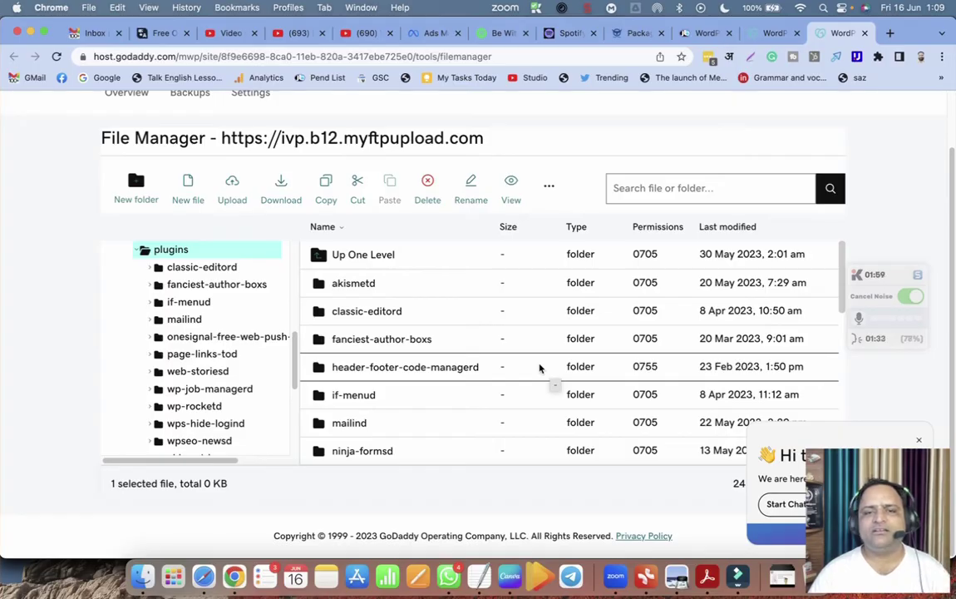
scroll(534, 372, "down", 1)
scroll(534, 372, "down", 3)
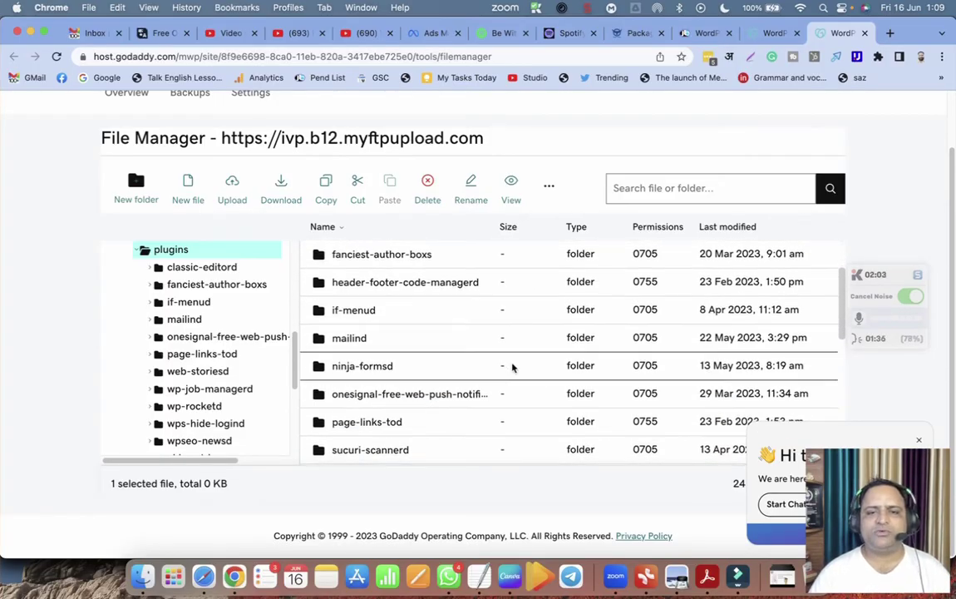
scroll(512, 366, "down", 1)
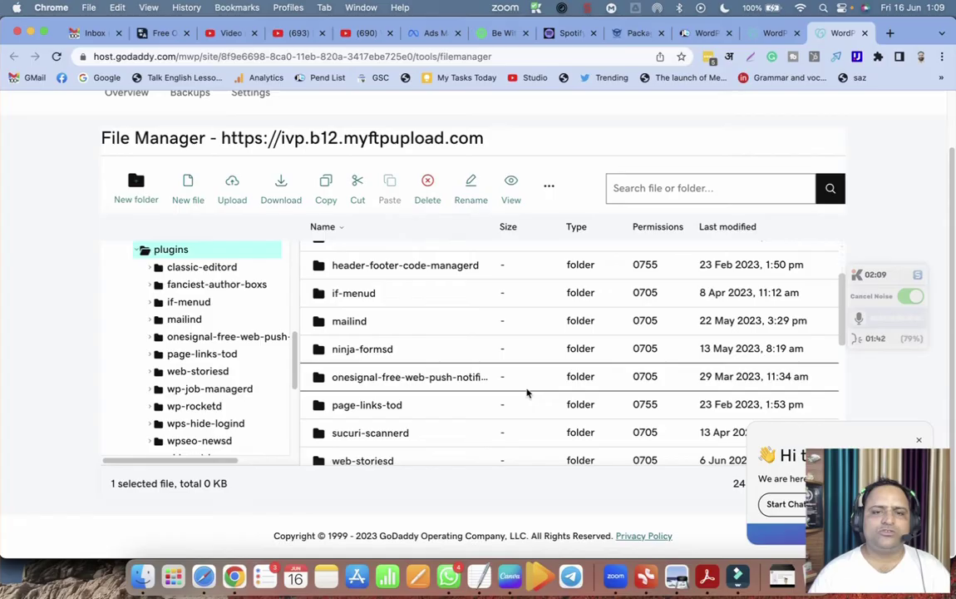
scroll(214, 353, "up", 5)
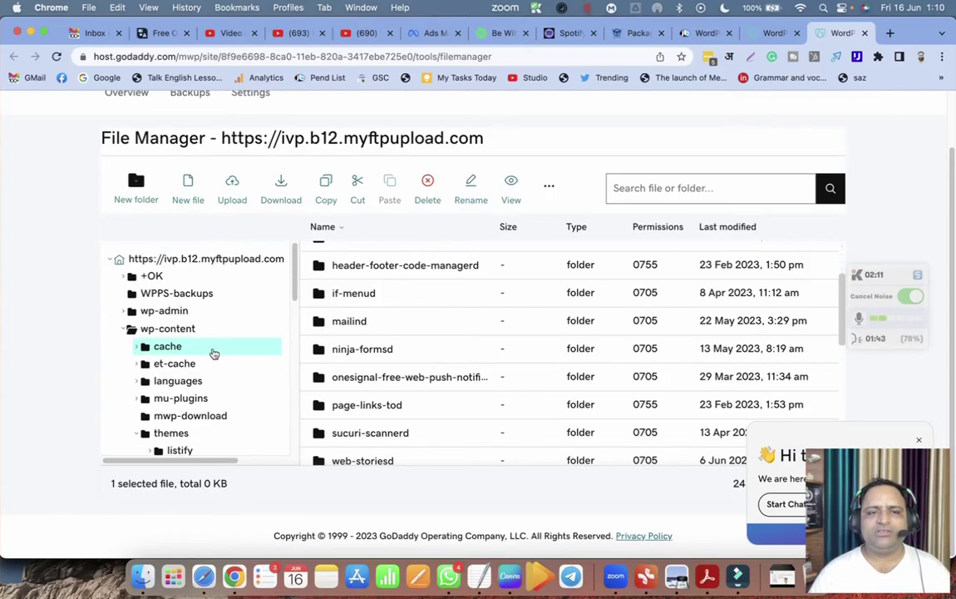
left_click(702, 34)
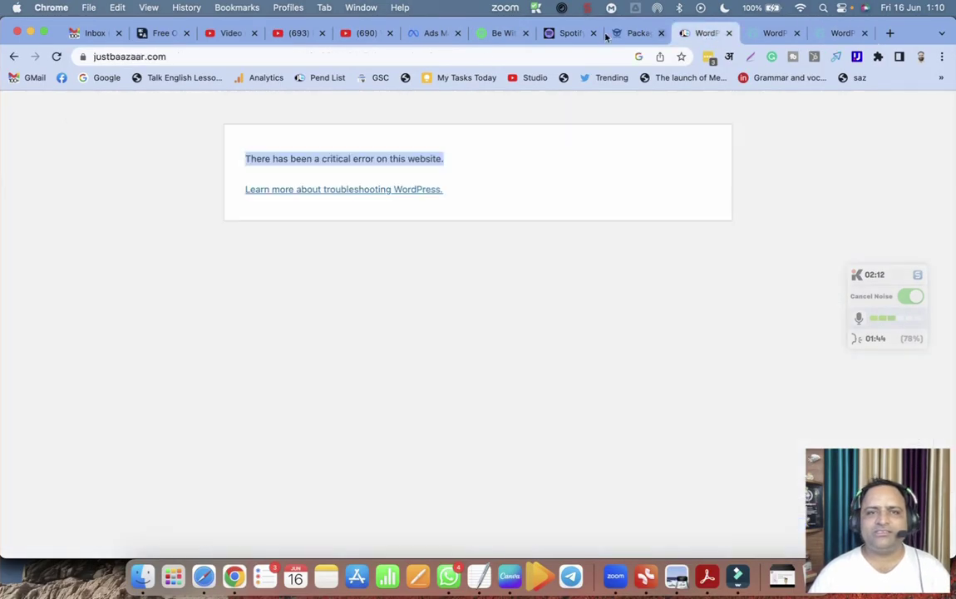
left_click(56, 56)
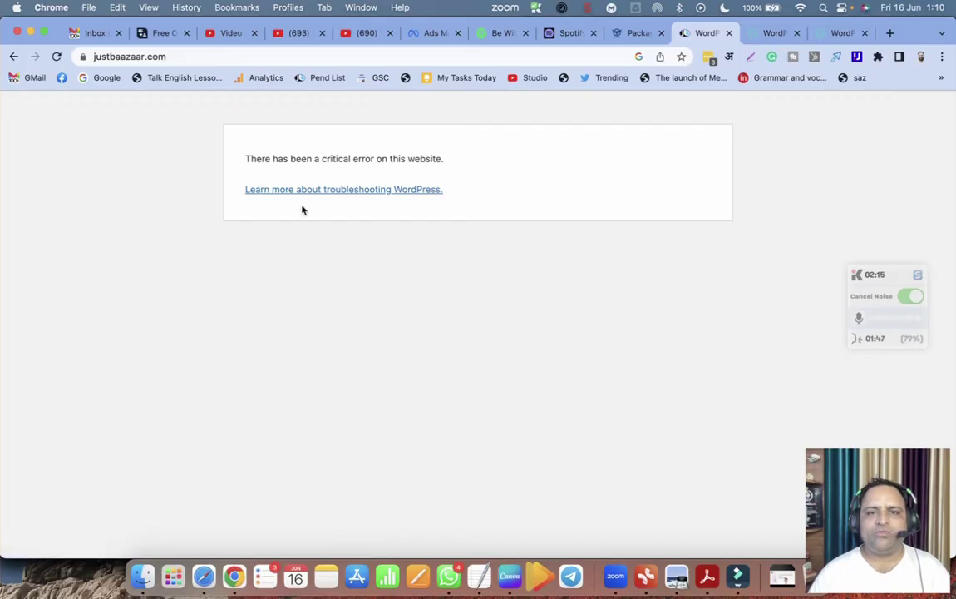
Go to the site's root folder in File Manager and open wp-content
left_click(837, 37)
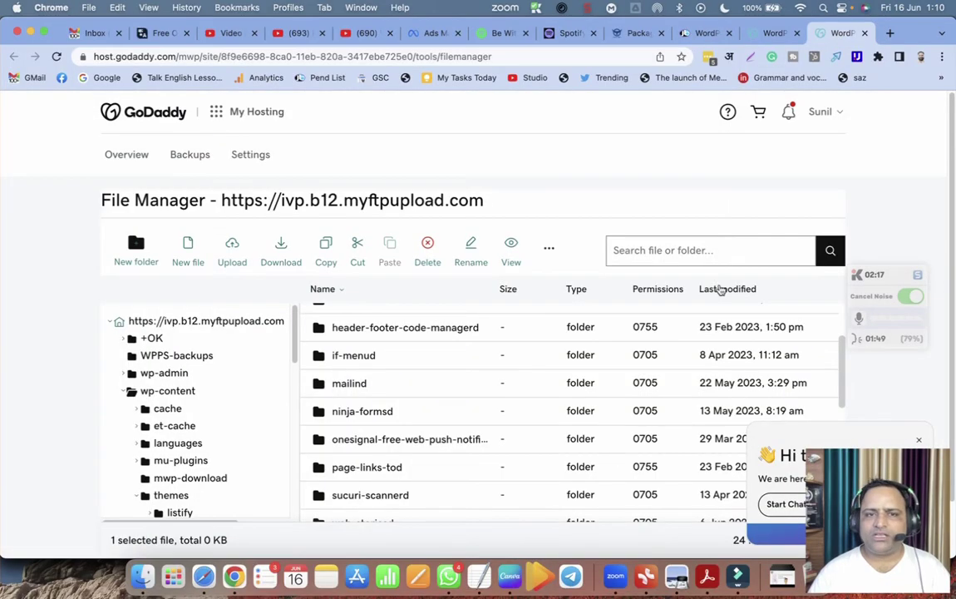
scroll(466, 382, "down", 3)
scroll(498, 393, "down", 3)
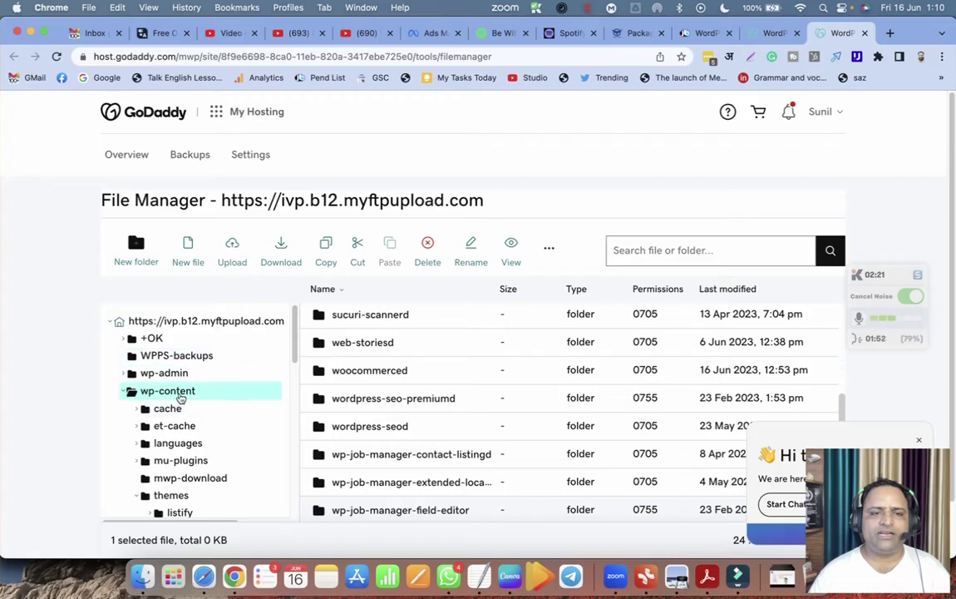
left_click(171, 391)
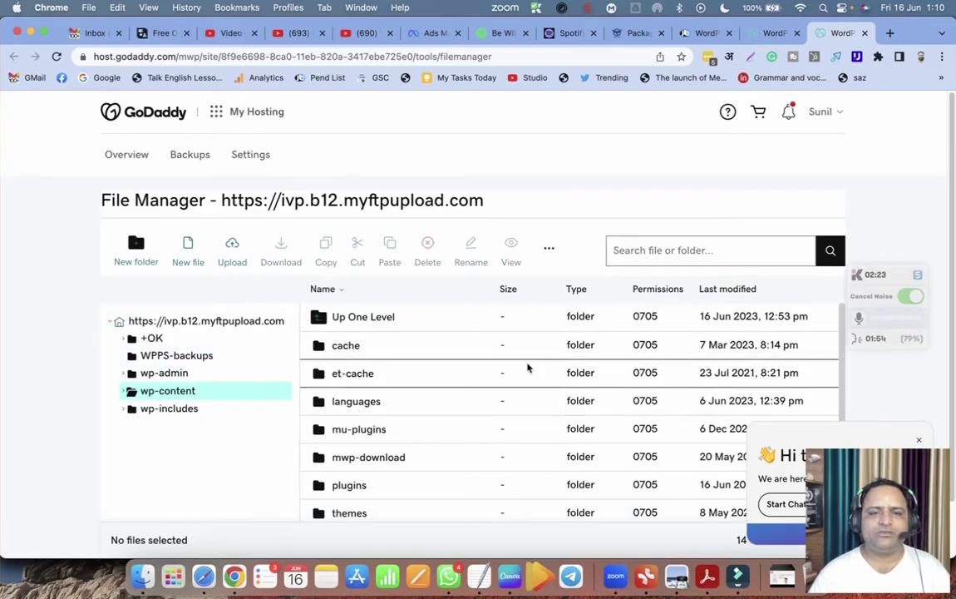
left_click(207, 321)
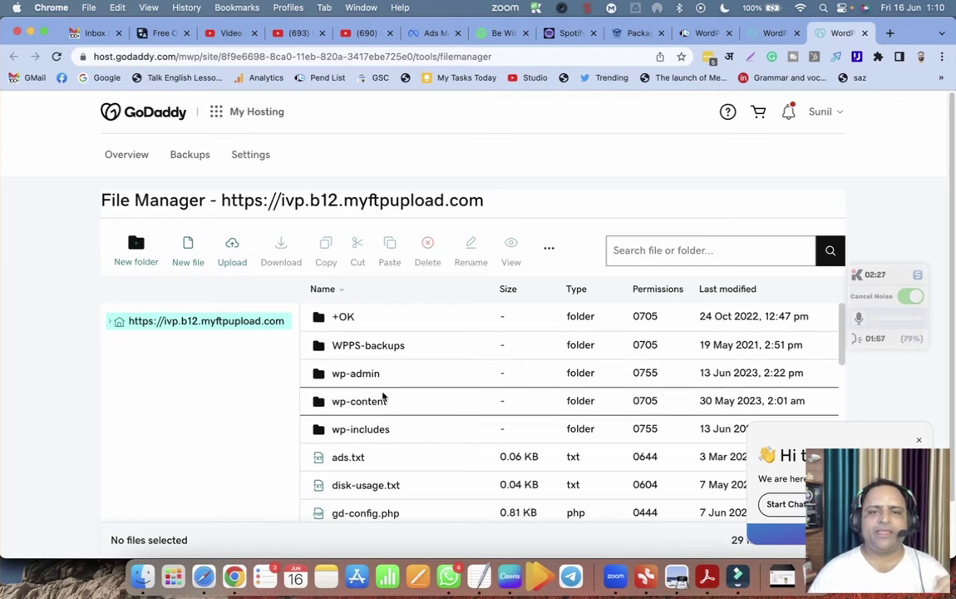
left_click(348, 406)
double_click(348, 405)
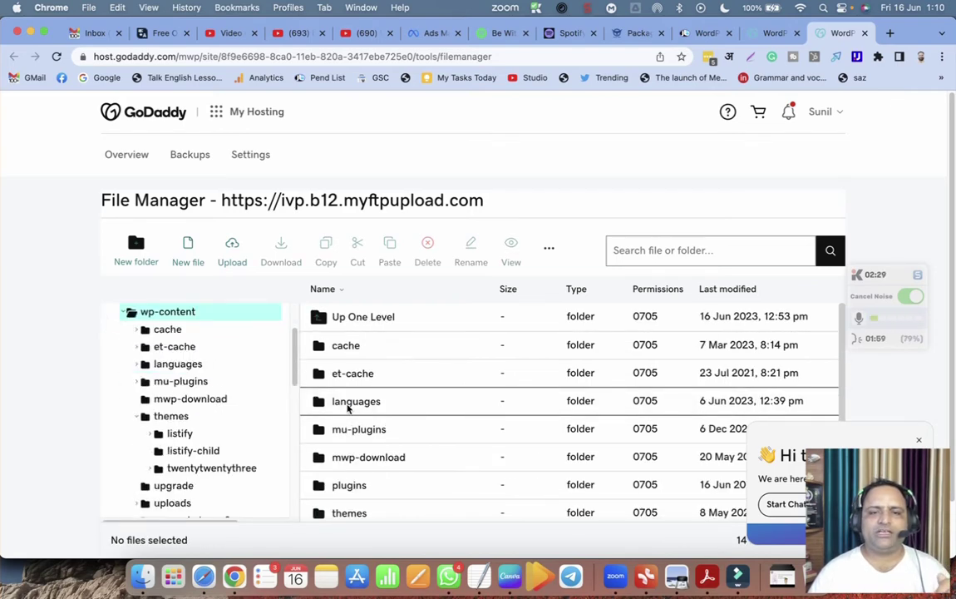
Browse the plugins and themes subfolders inside wp-content
scroll(399, 449, "down", 1)
double_click(348, 464)
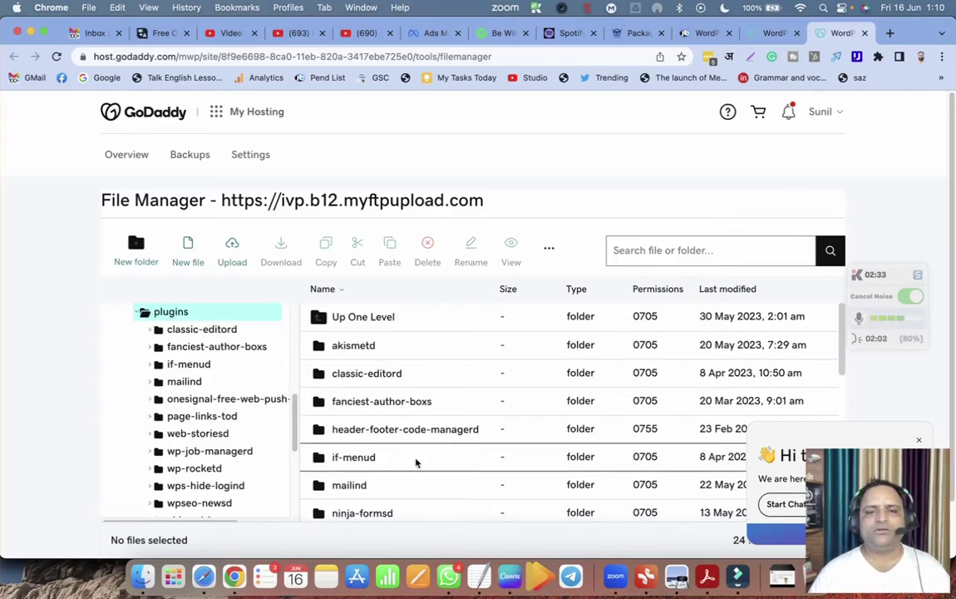
scroll(416, 462, "down", 5)
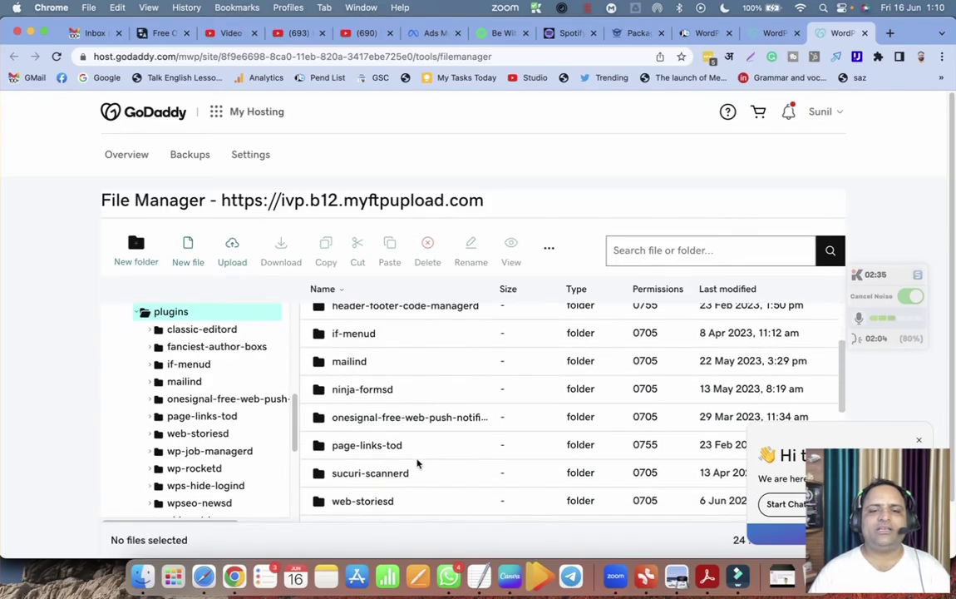
scroll(416, 462, "up", 5)
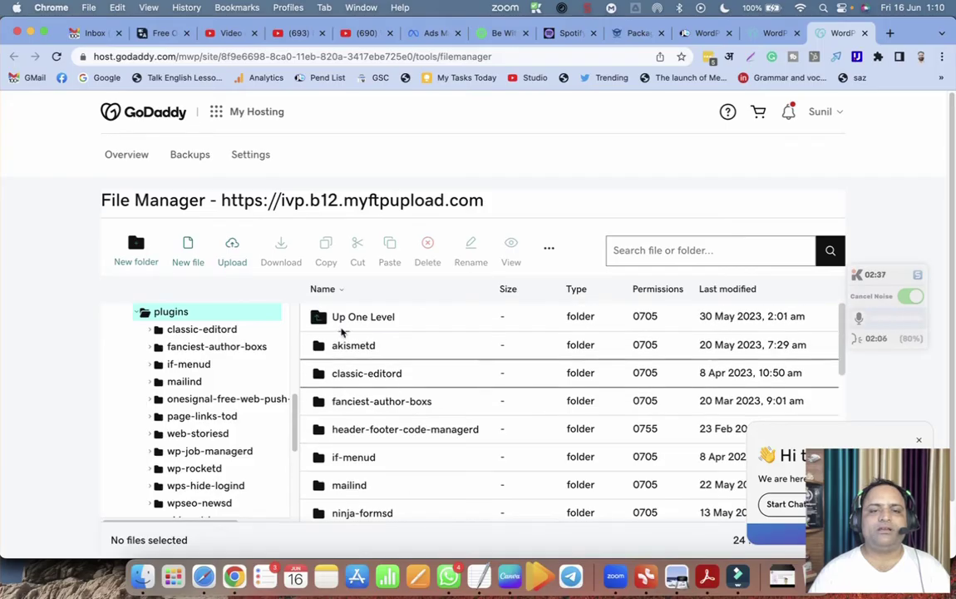
scroll(191, 374, "up", 5)
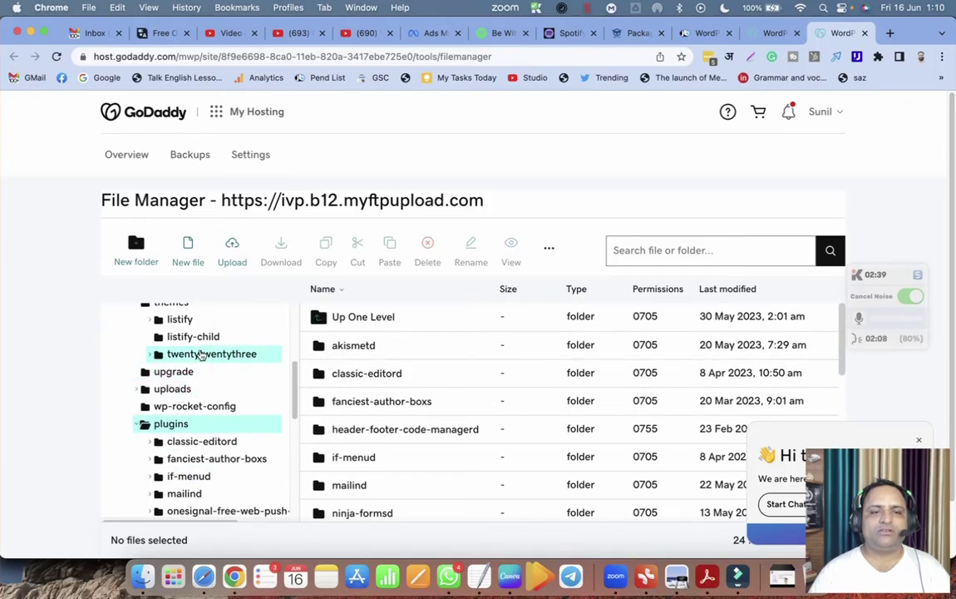
left_click(203, 391)
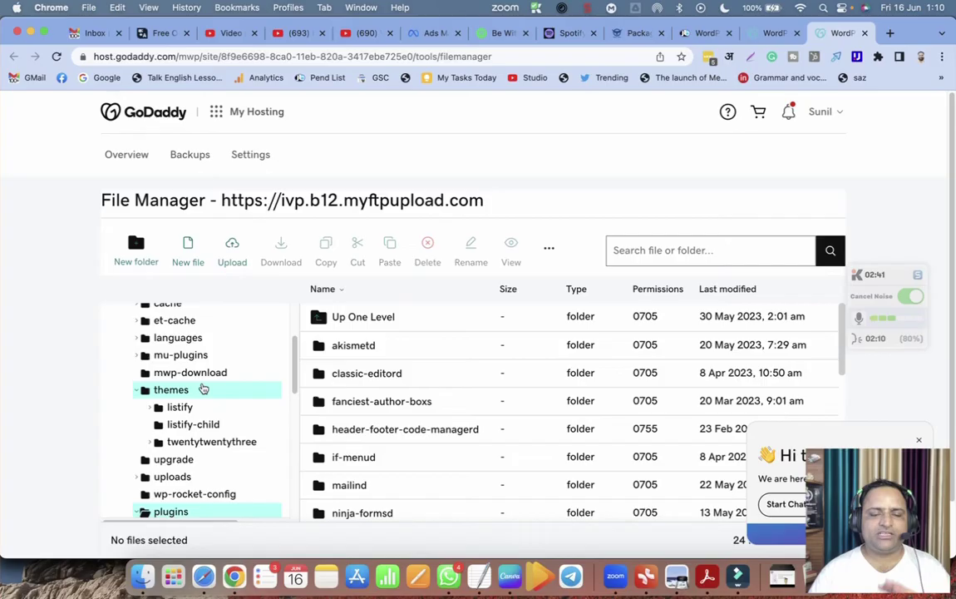
left_click(199, 426)
scroll(203, 436, "up", 1)
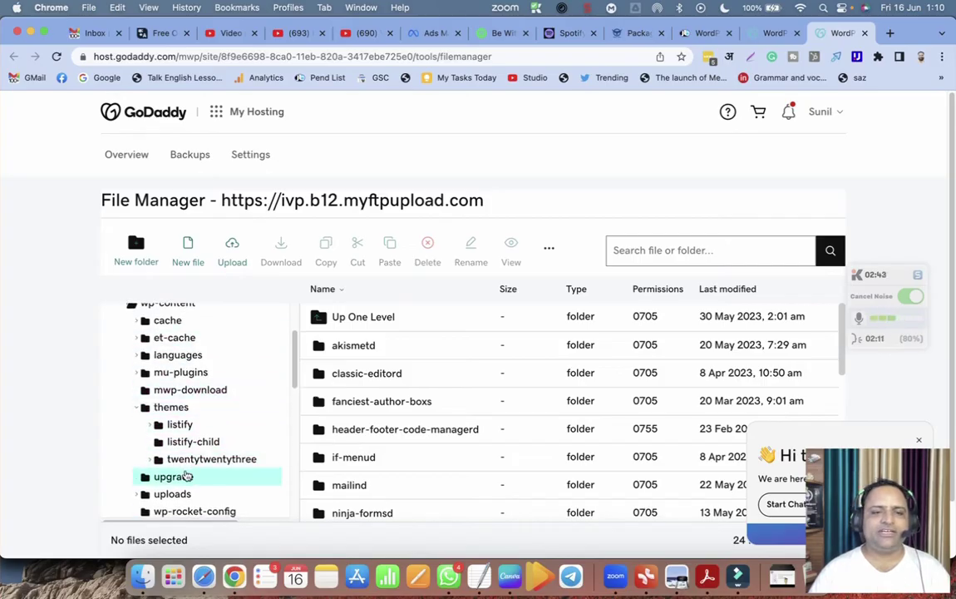
scroll(189, 478, "down", 1)
scroll(189, 474, "down", 1)
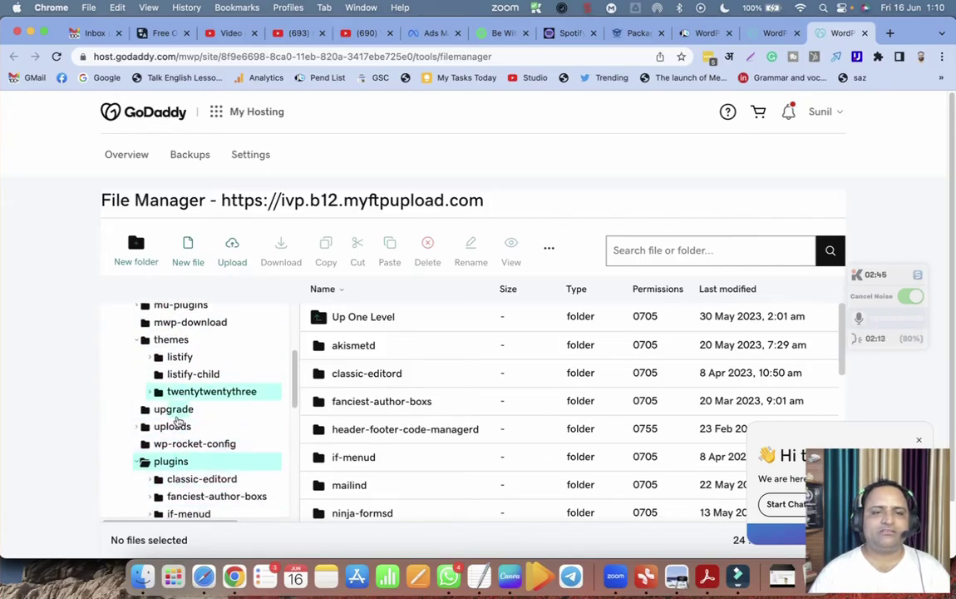
scroll(181, 416, "up", 3)
scroll(178, 406, "up", 3)
Return to the wp-content listing of cache, languages, plugins, themes and upgrade
left_click(162, 390)
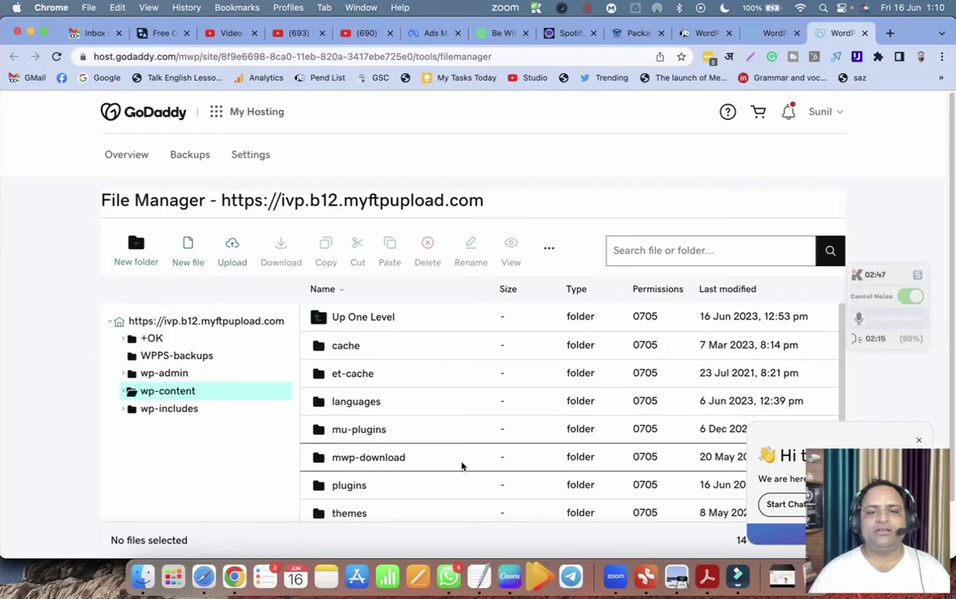
scroll(462, 465, "down", 1)
scroll(459, 475, "down", 1)
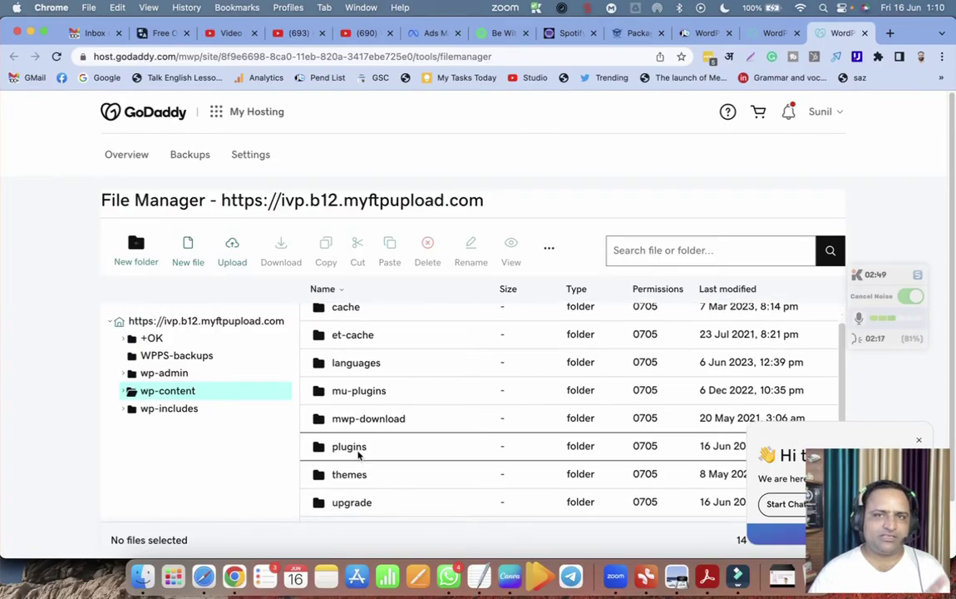
Reload justbaazaar.com to confirm the critical error is still shown
left_click(705, 33)
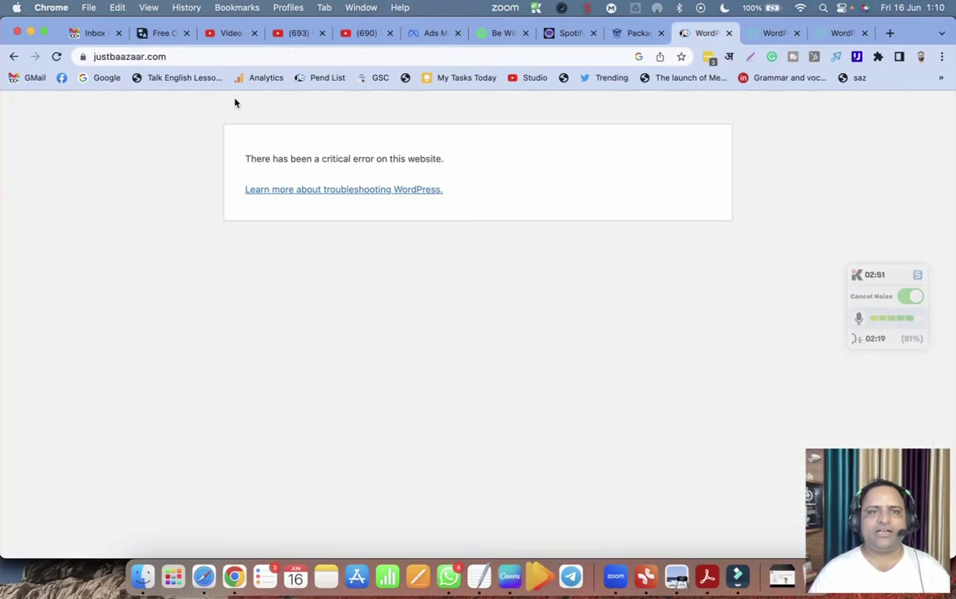
left_click(56, 56)
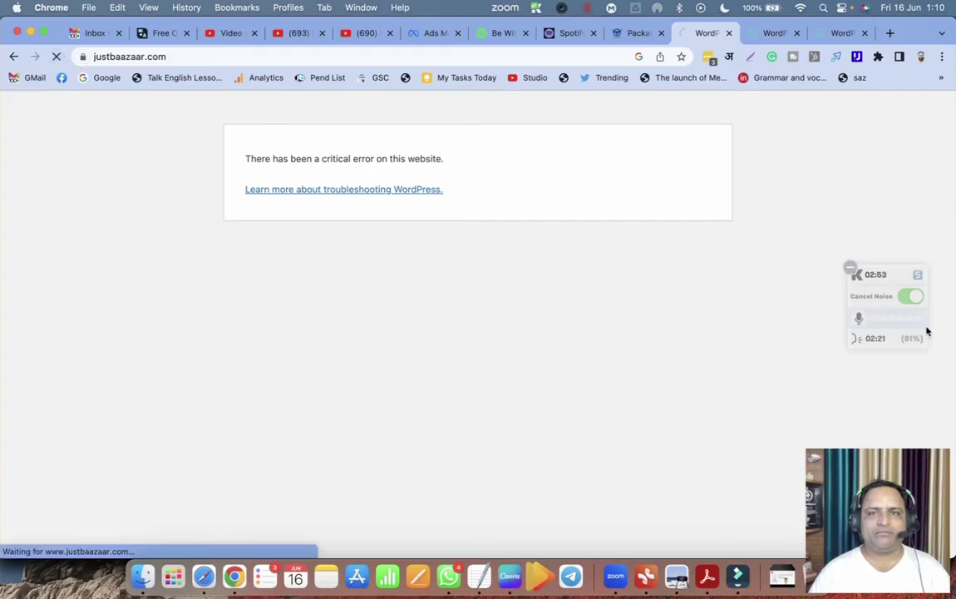
left_click(841, 34)
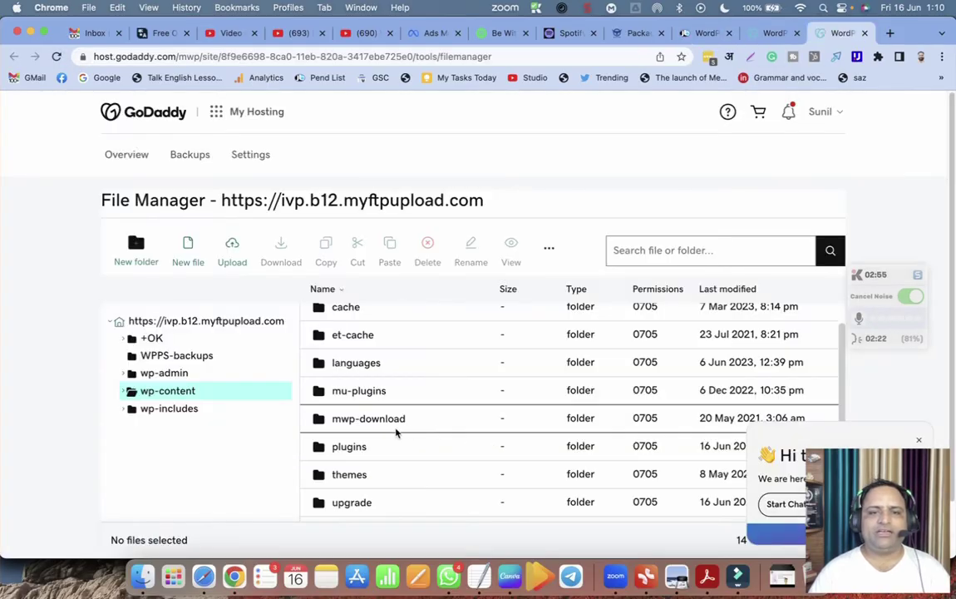
Rename the wp-content plugins folder to 'pluginsd' by appending 'd'
right_click(343, 456)
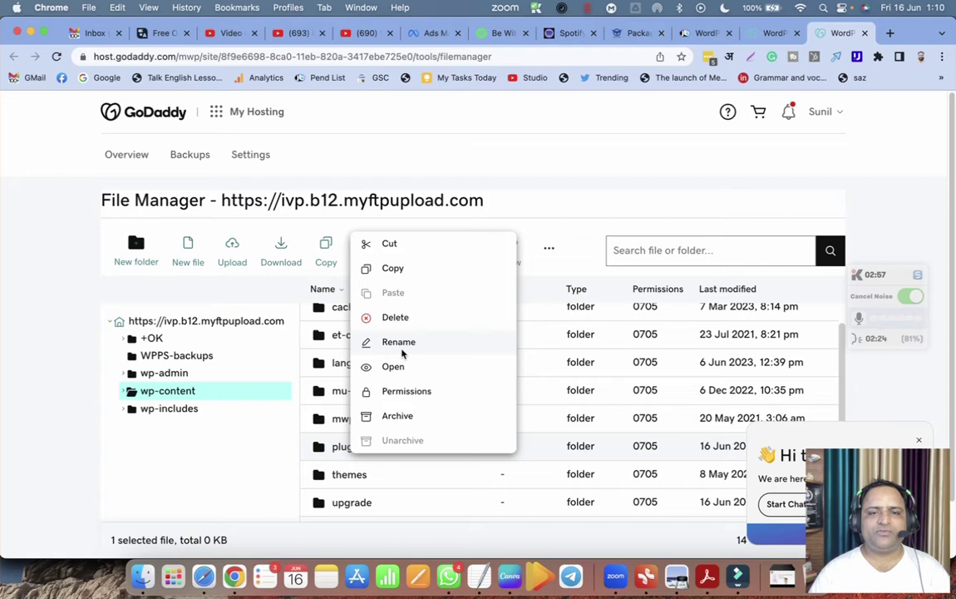
left_click(399, 342)
left_click(320, 331)
type("d")
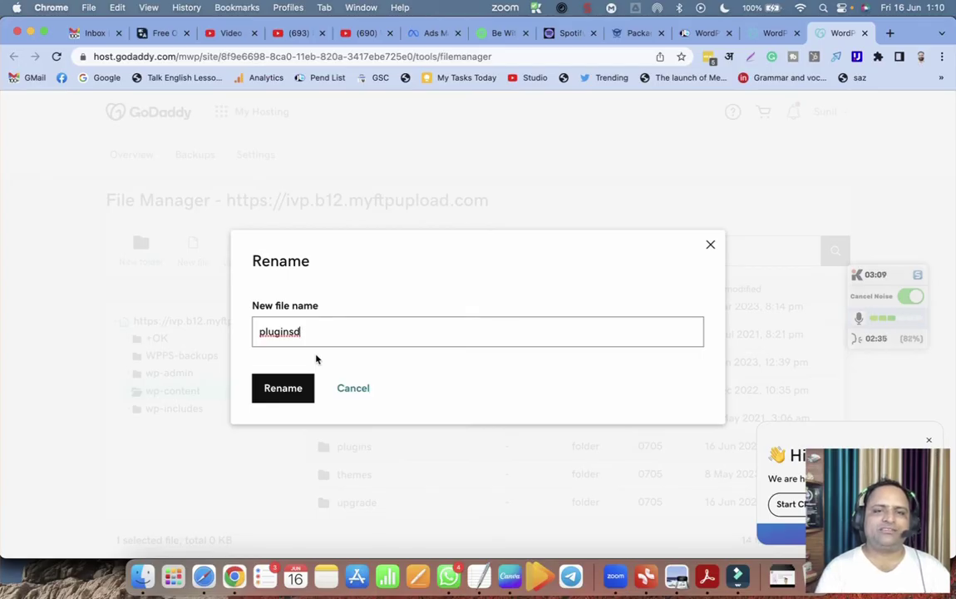
left_click(288, 394)
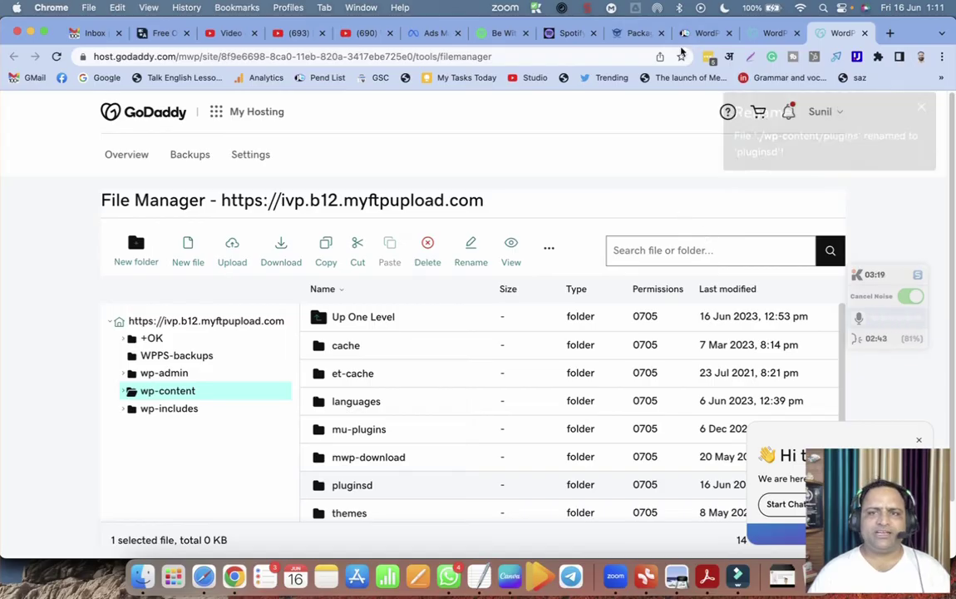
left_click(705, 33)
Reload justbaazaar.com and scroll the homepage to verify it now loads normally
left_click(56, 56)
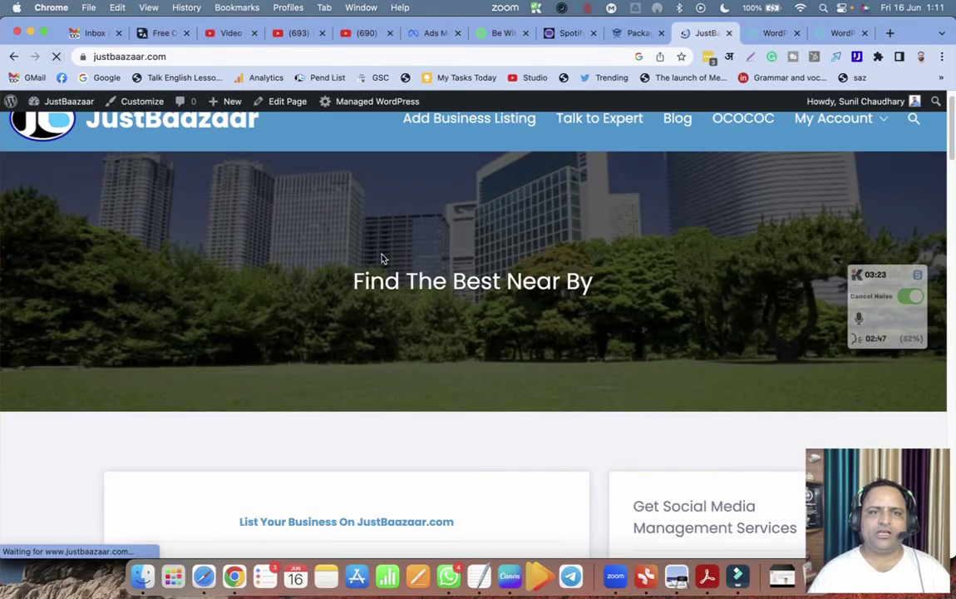
scroll(407, 277, "down", 5)
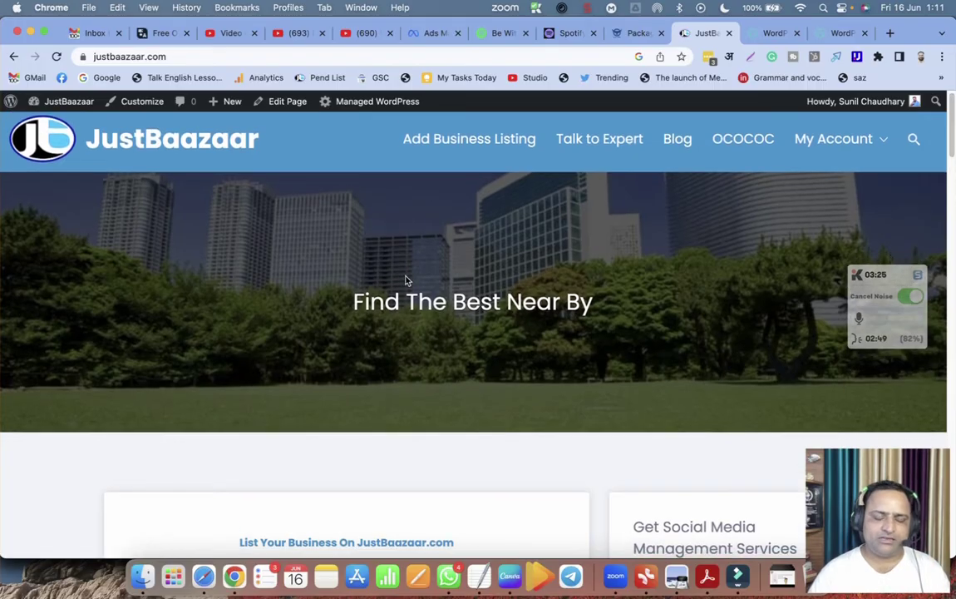
scroll(455, 337, "up", 5)
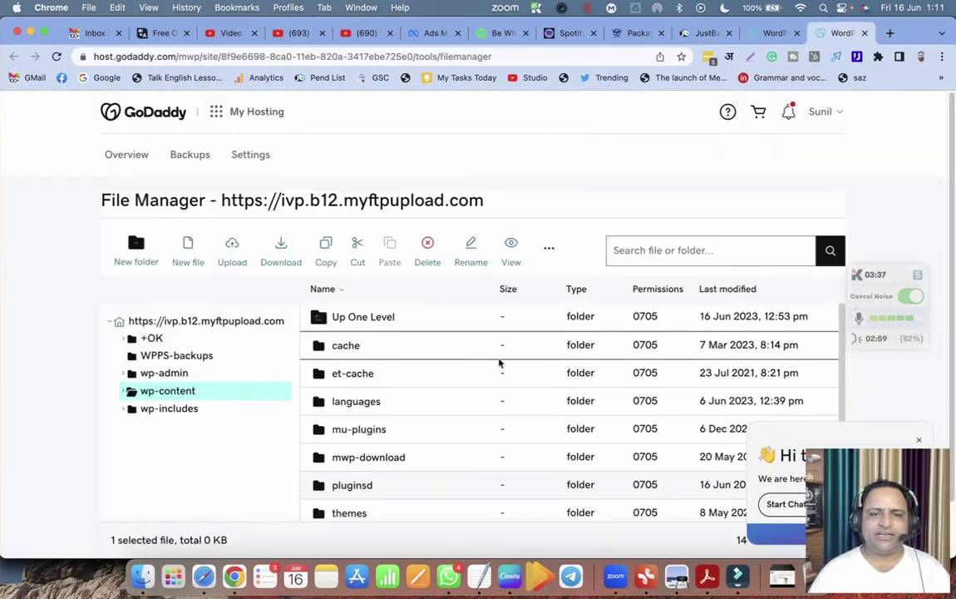
Rename pluginsd back to 'plugins' by deleting the trailing 'd'
scroll(406, 386, "down", 5)
scroll(396, 386, "up", 5)
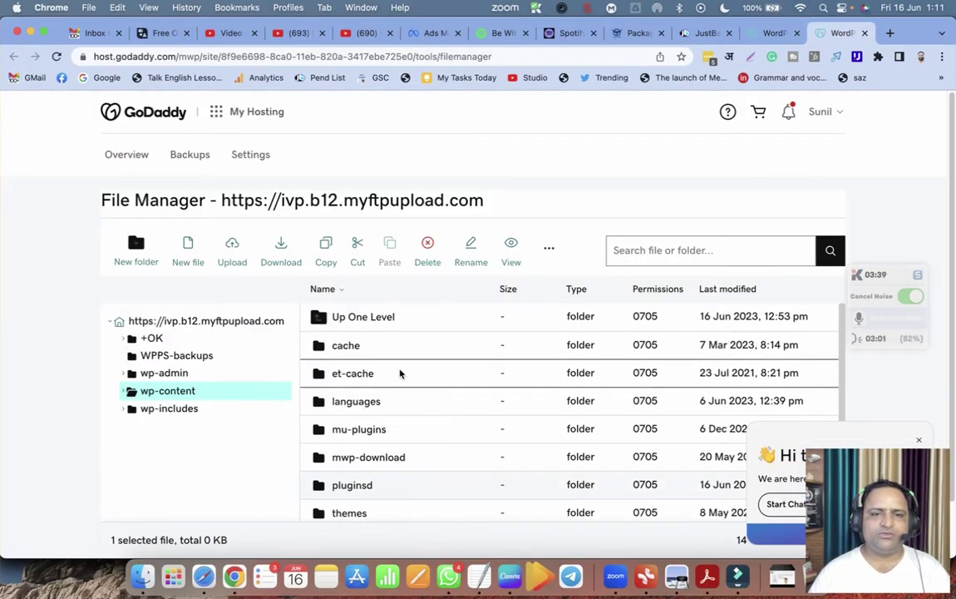
left_click(192, 391)
scroll(415, 397, "down", 2)
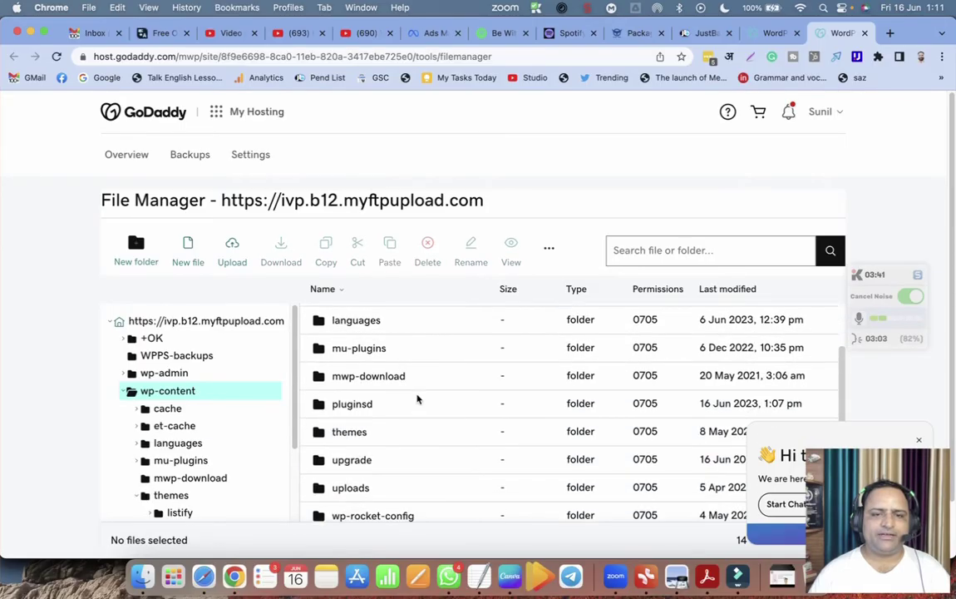
right_click(352, 405)
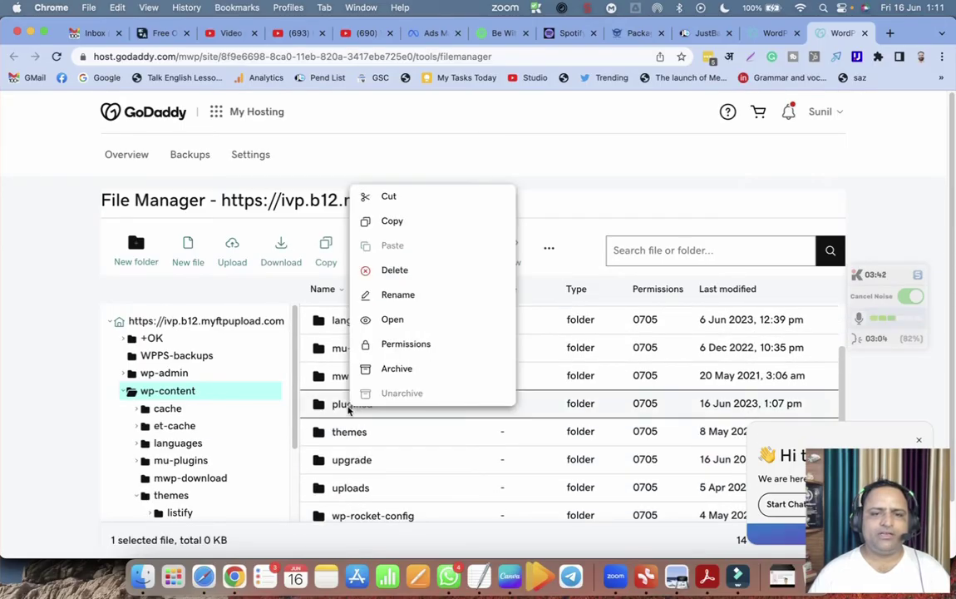
left_click(399, 297)
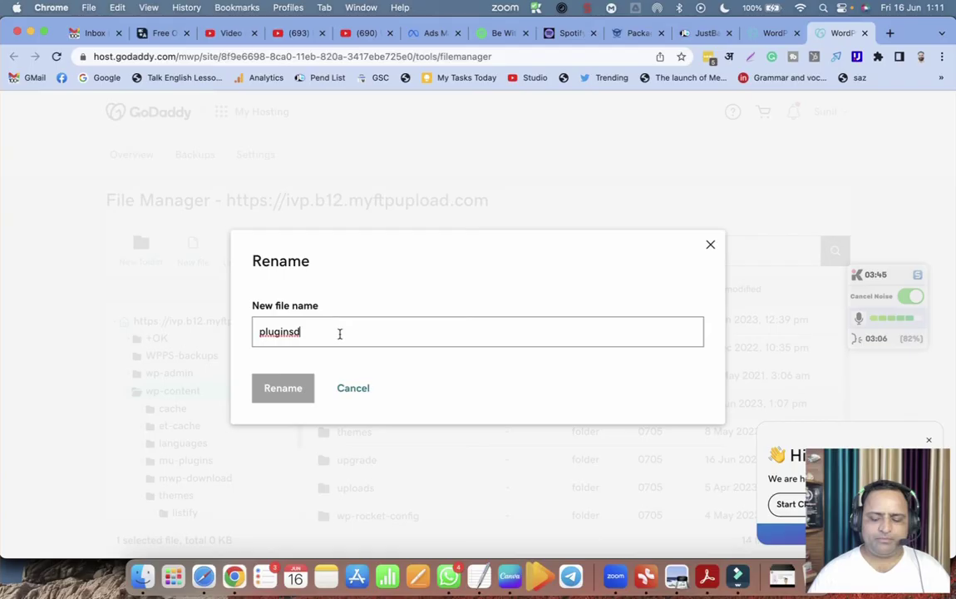
key("BackSpace")
left_click(295, 387)
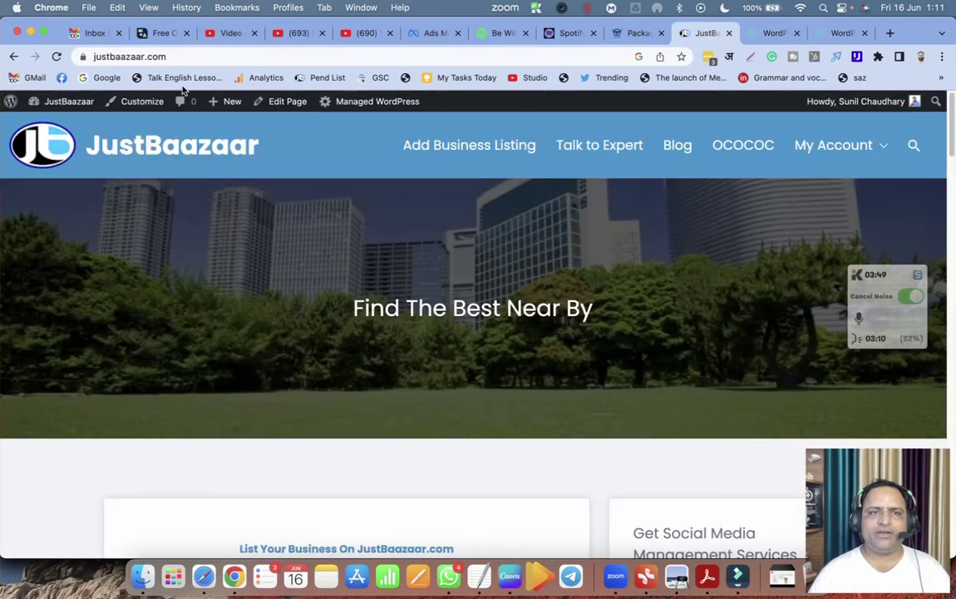
Check the JustBaazaar critical error page, then return to File Manager
left_click(703, 33)
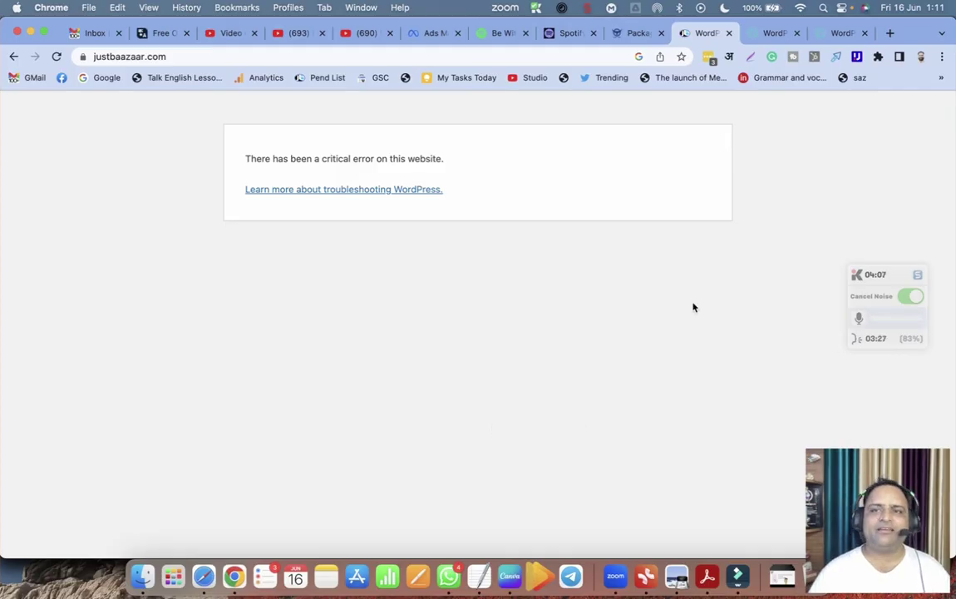
key("super+9")
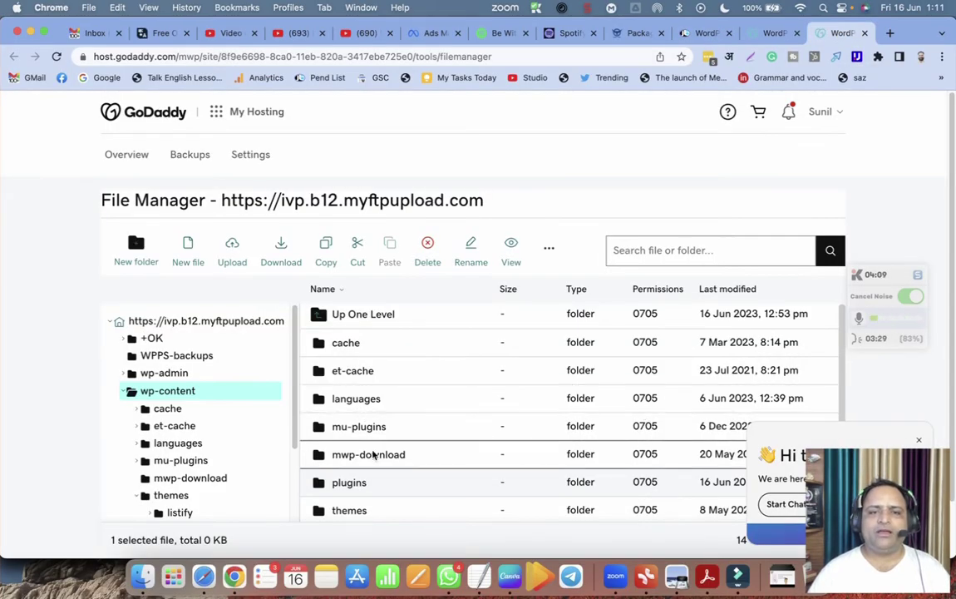
Open the plugins folder and inspect the akismetd folder's action menu
scroll(376, 453, "down", 1)
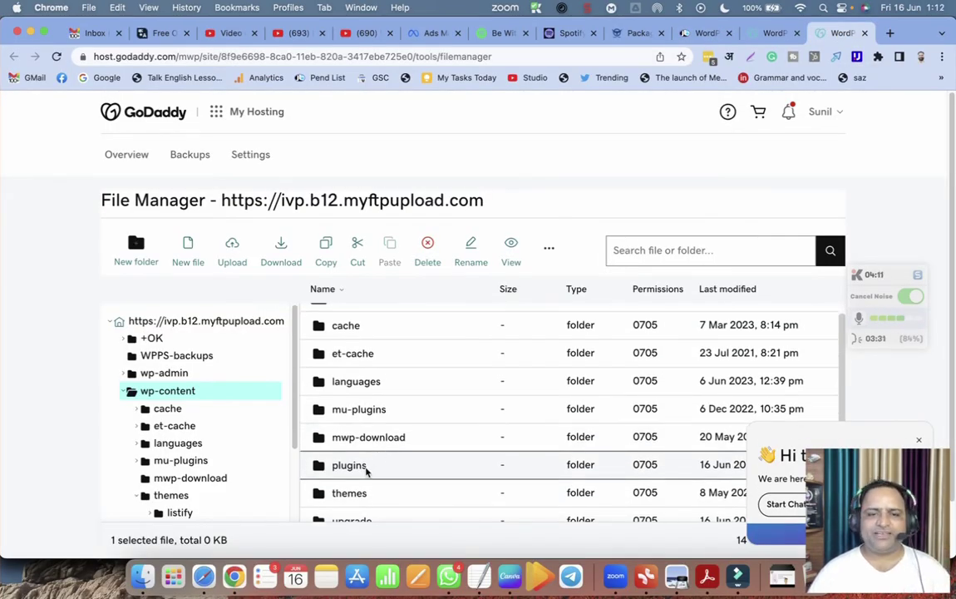
double_click(365, 468)
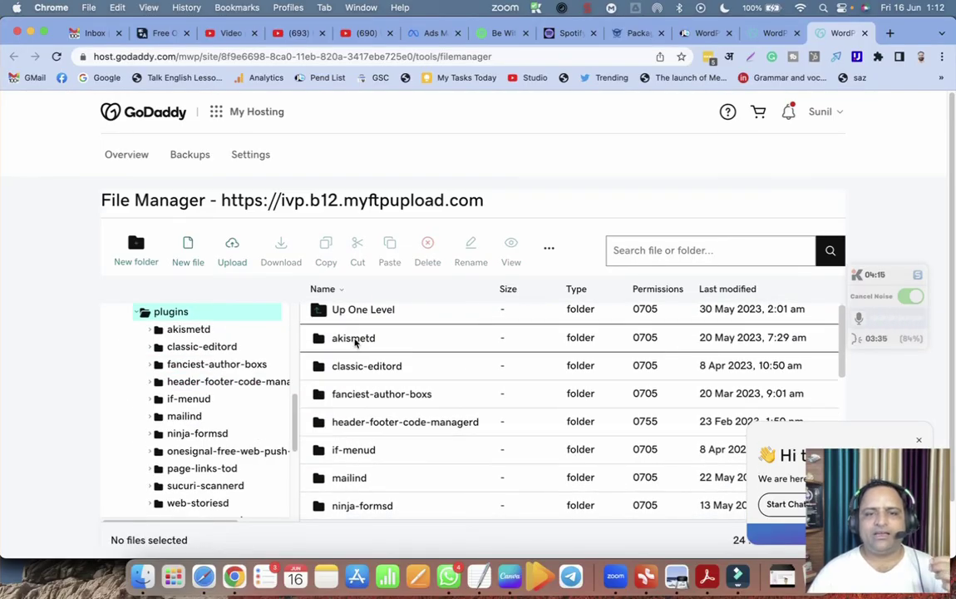
left_click(356, 339)
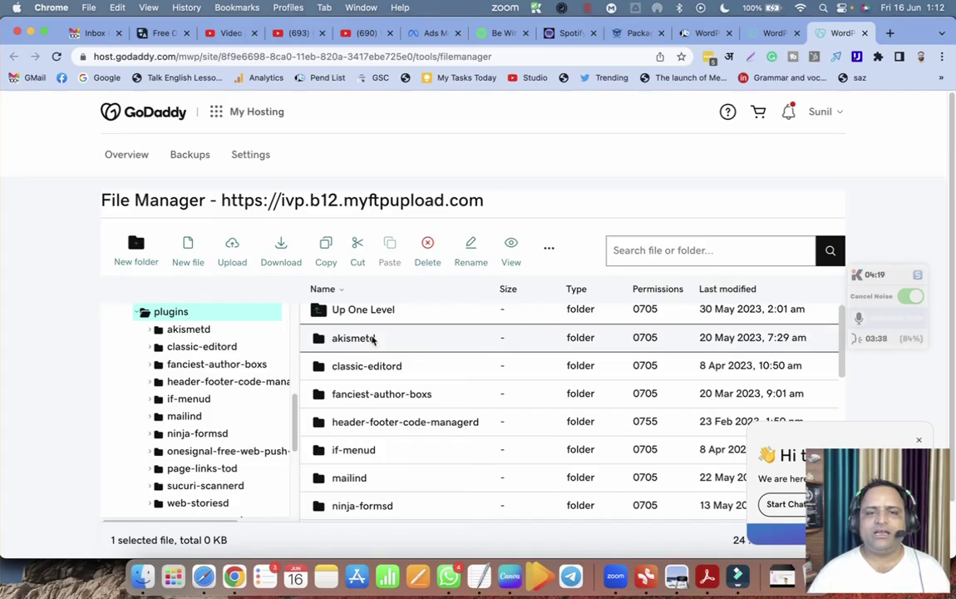
right_click(374, 338)
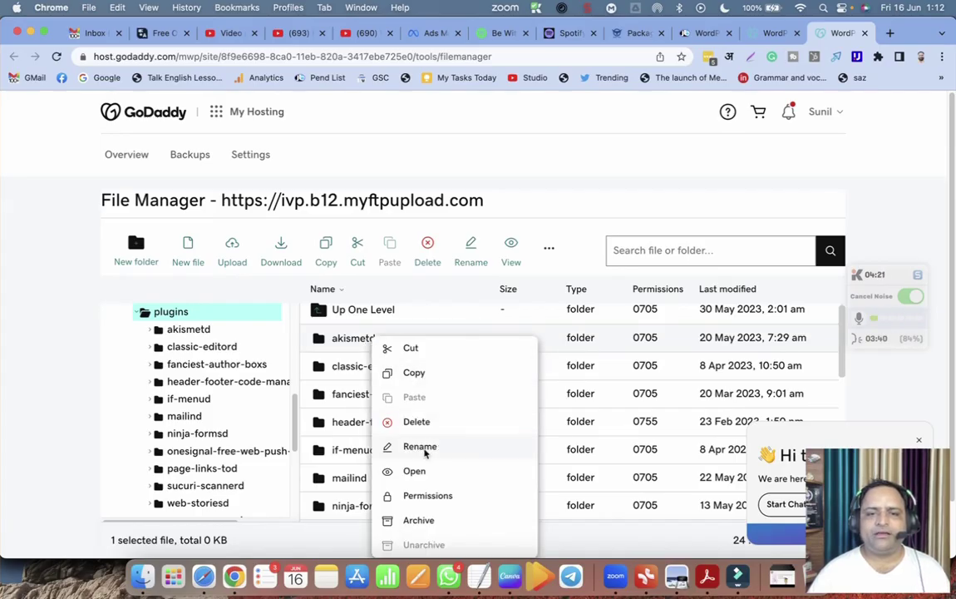
key("Escape")
Start renaming classic-editord, then cancel without changing its name
right_click(436, 372)
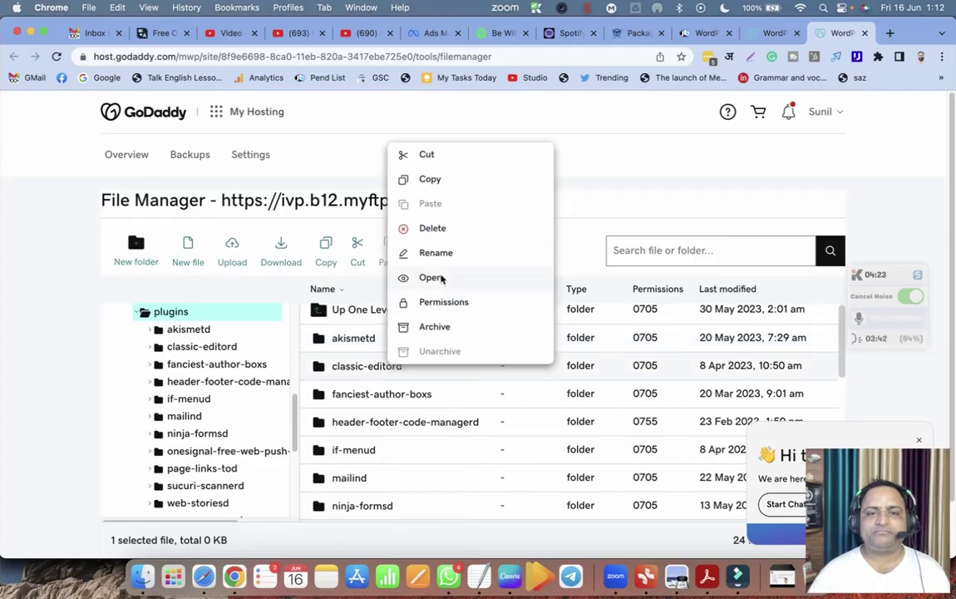
left_click(439, 252)
left_click(339, 330)
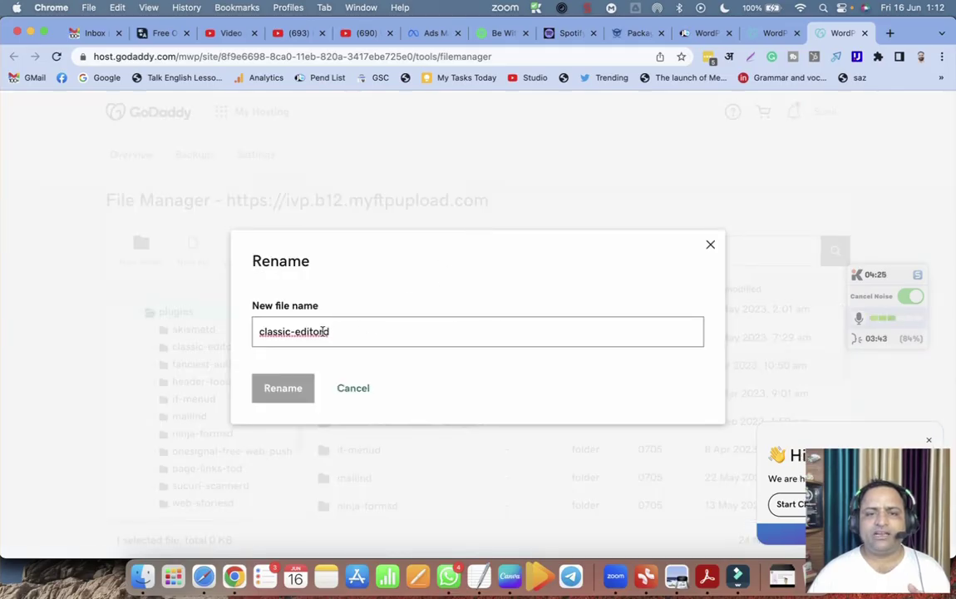
left_click(711, 244)
Scroll down the plugins list to the wp-job-manager-field-editor folder
scroll(446, 429, "down", 1)
scroll(446, 428, "down", 3)
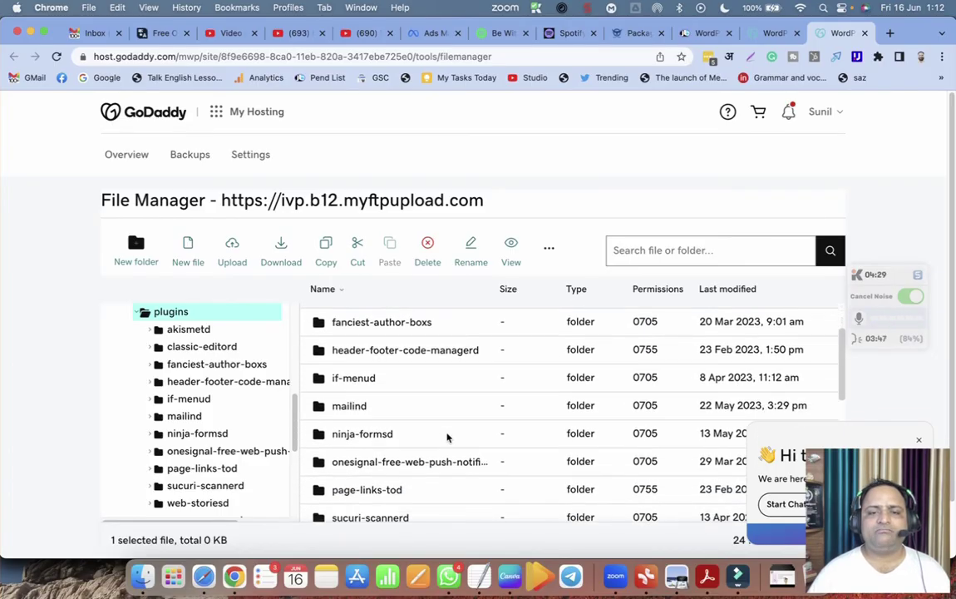
scroll(449, 444, "down", 5)
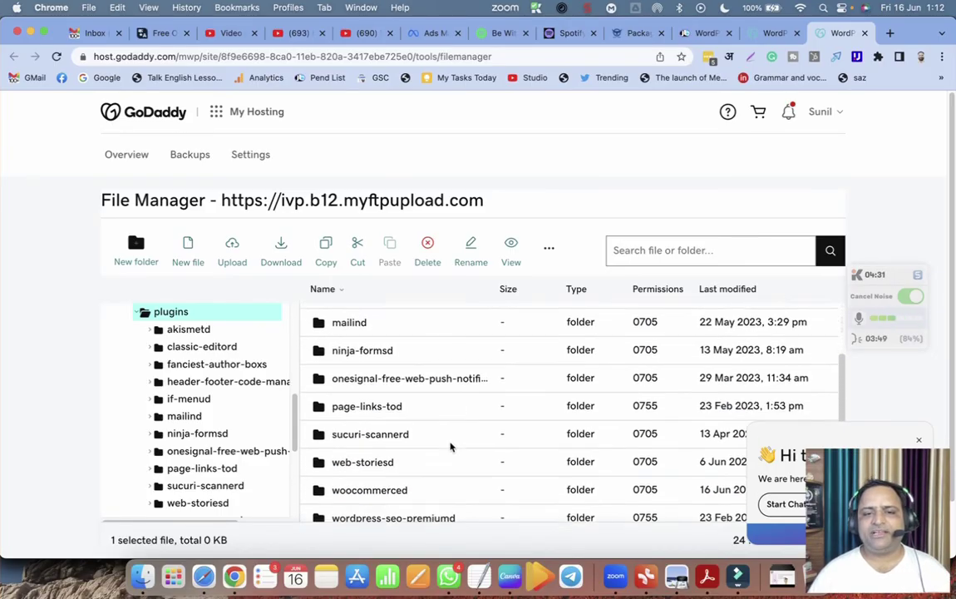
scroll(450, 446, "down", 1)
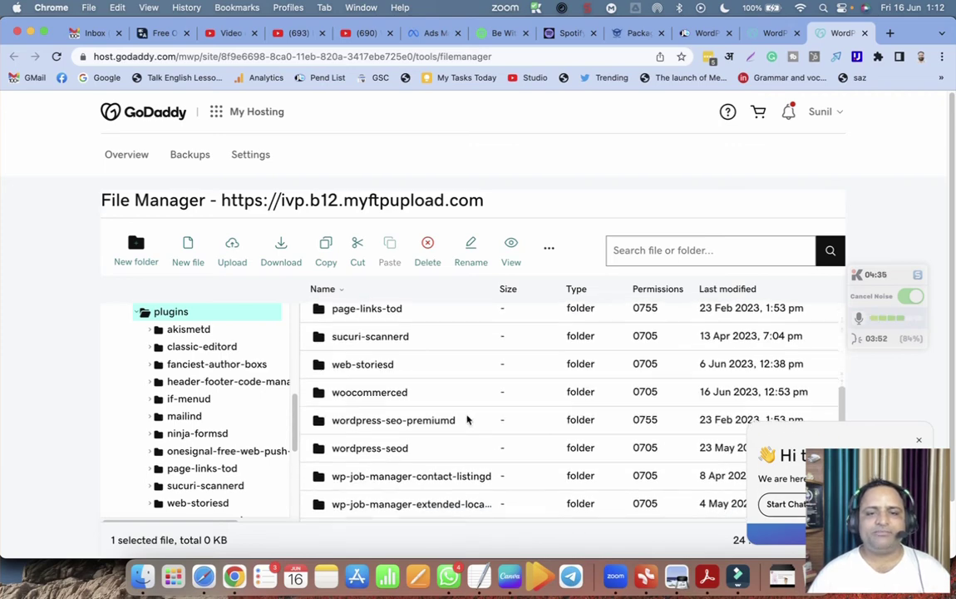
scroll(448, 429, "down", 3)
scroll(443, 438, "down", 5)
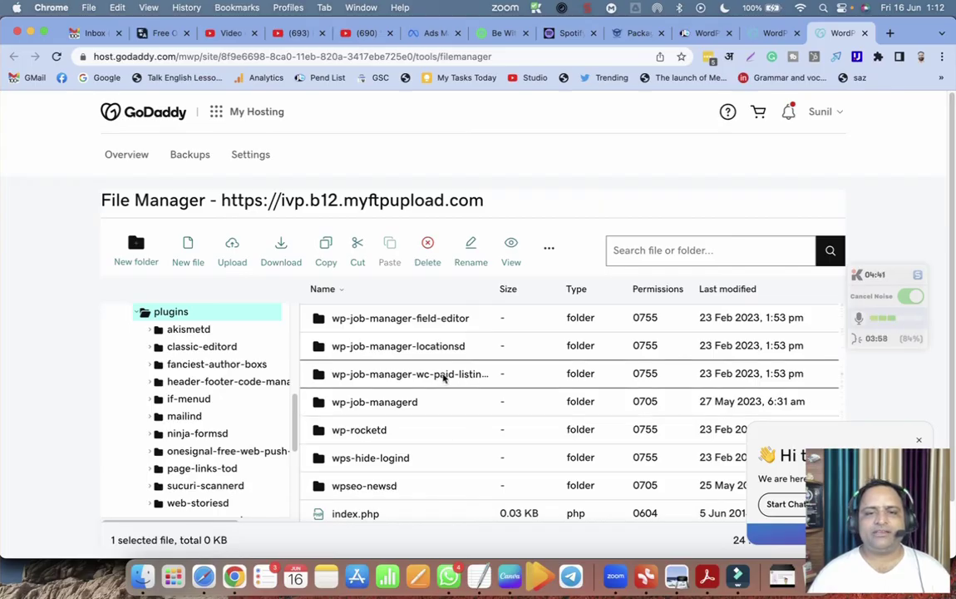
right_click(411, 380)
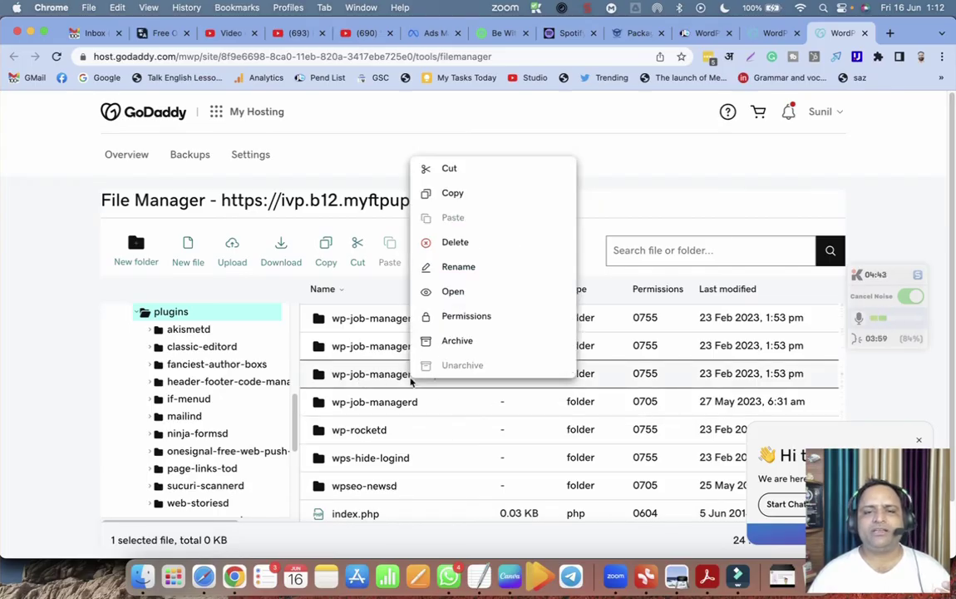
left_click(465, 266)
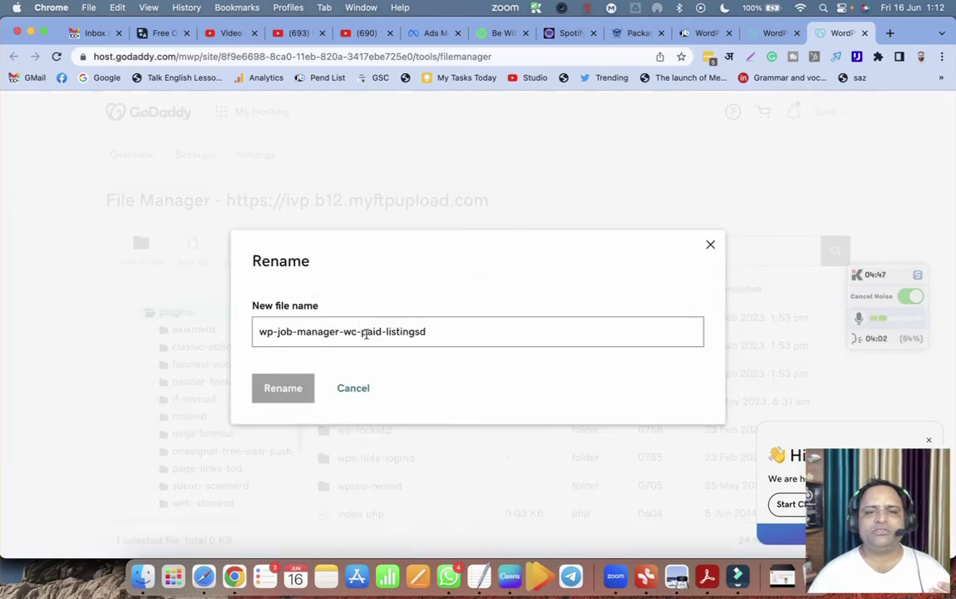
left_click(709, 247)
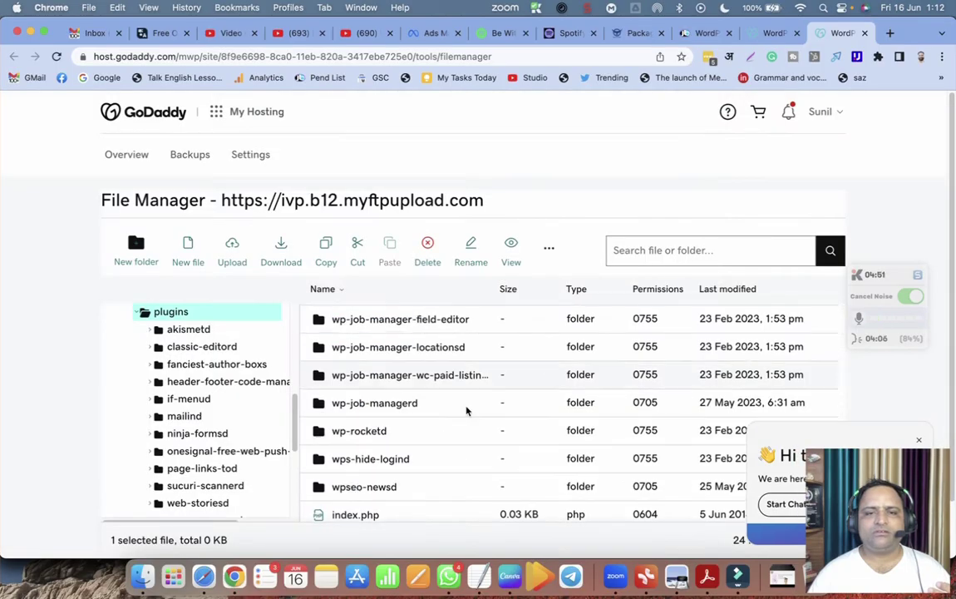
scroll(466, 415, "up", 1)
scroll(466, 416, "up", 1)
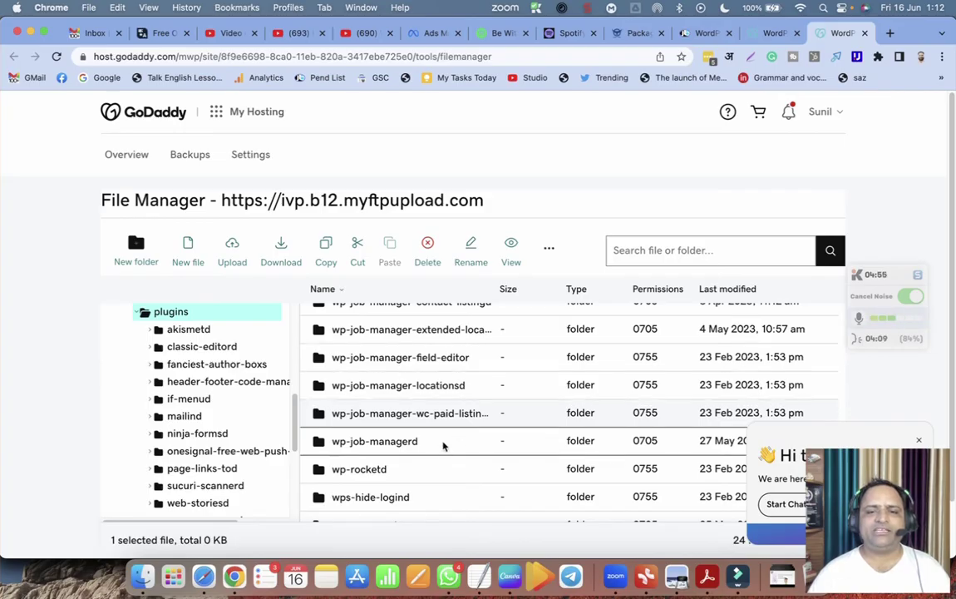
scroll(411, 489, "down", 1)
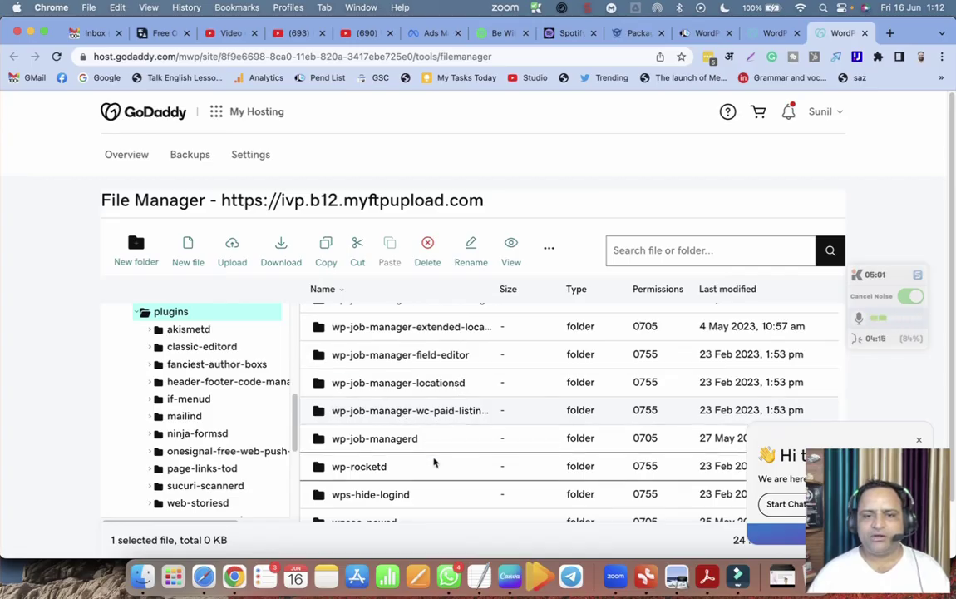
scroll(434, 466, "down", 3)
scroll(432, 492, "down", 2)
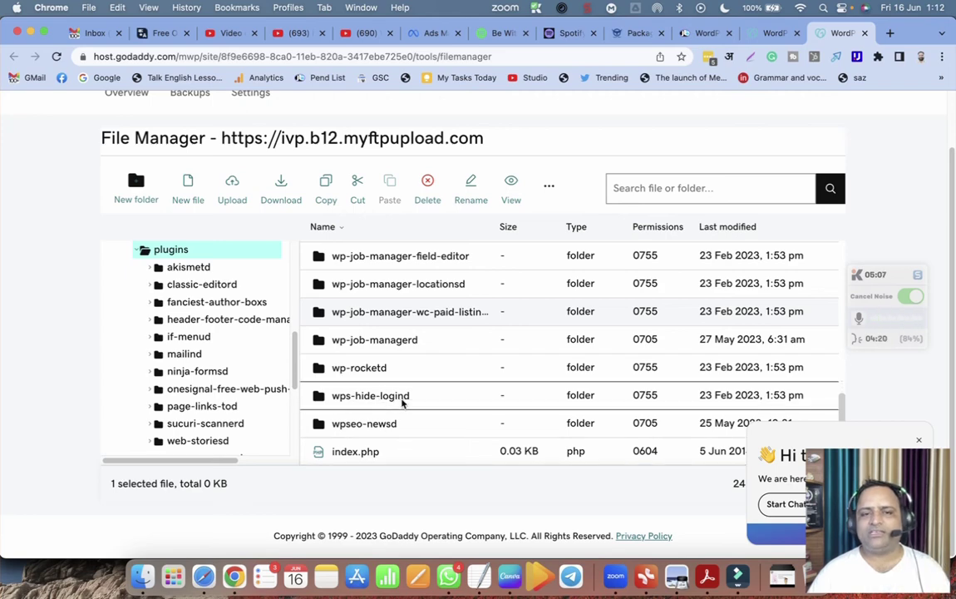
scroll(402, 398, "up", 1)
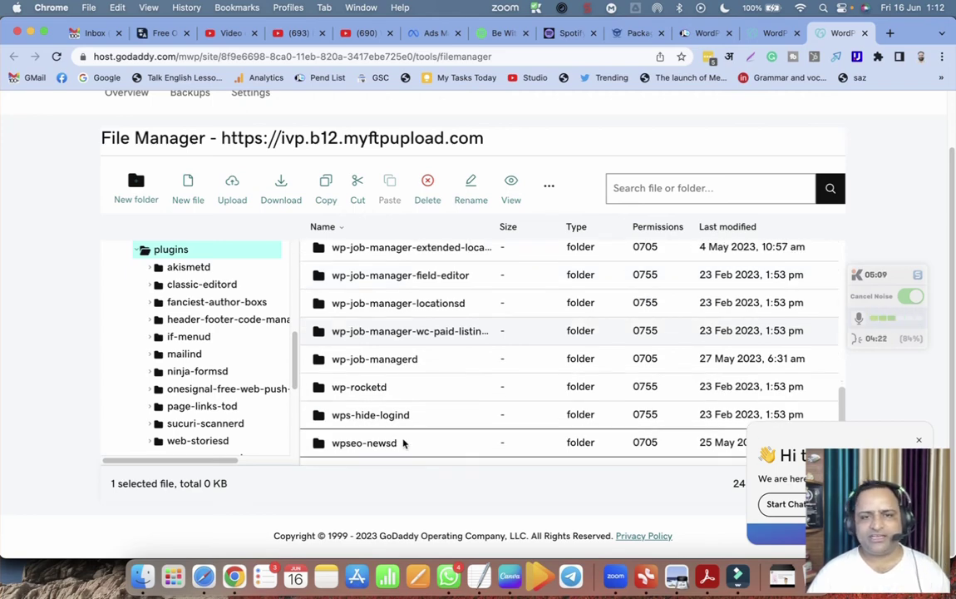
scroll(432, 390, "up", 2)
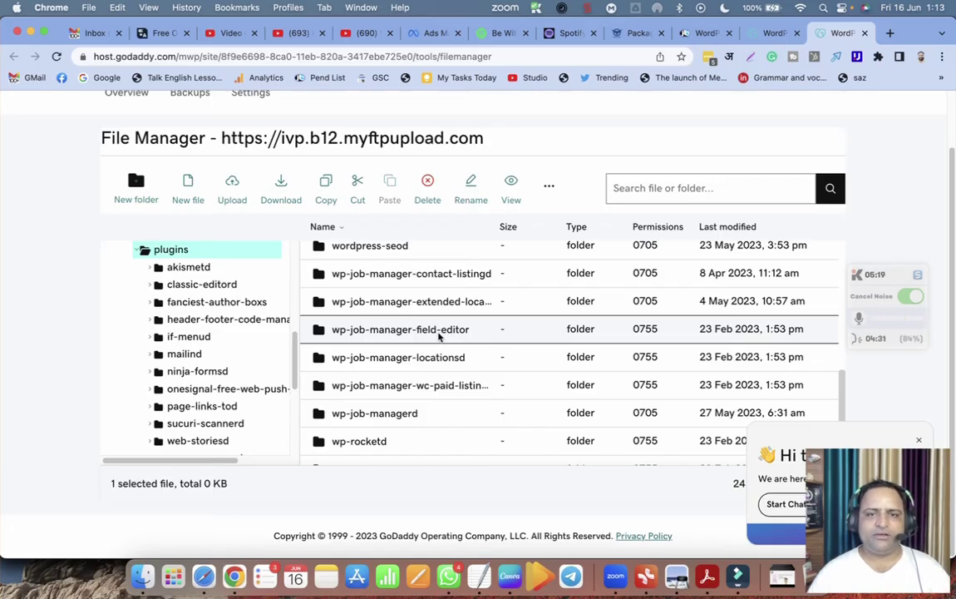
Rename wp-job-manager-field-editor to 'wp-job-manager-field-editord', then reload justbaazaar.com
right_click(439, 335)
left_click(416, 366)
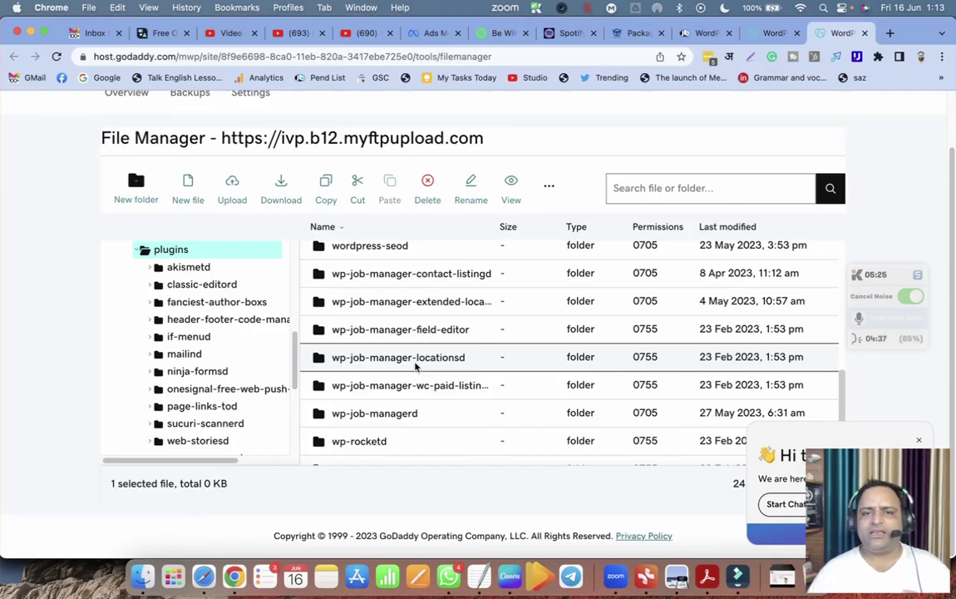
right_click(428, 329)
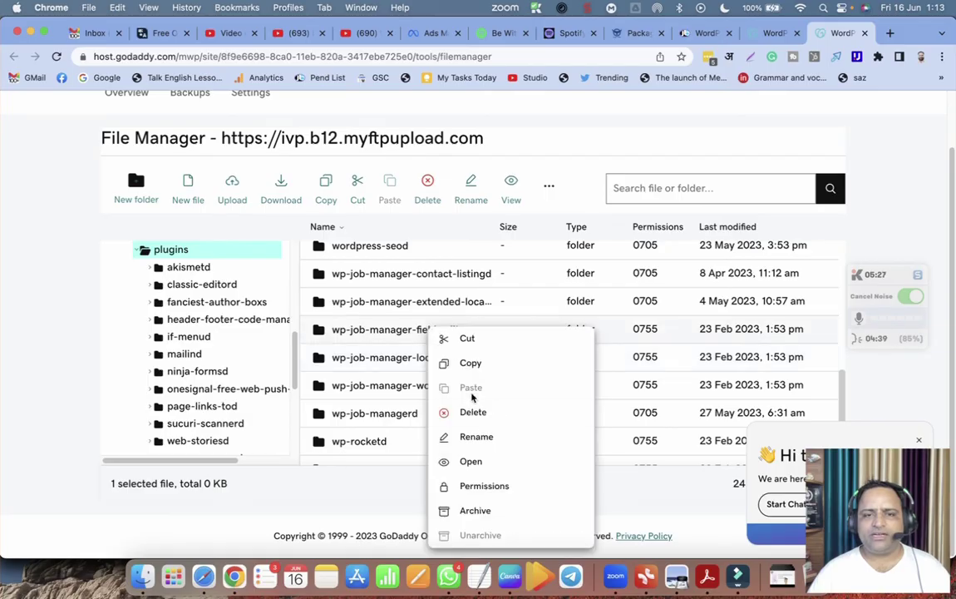
left_click(482, 435)
type("d-editord")
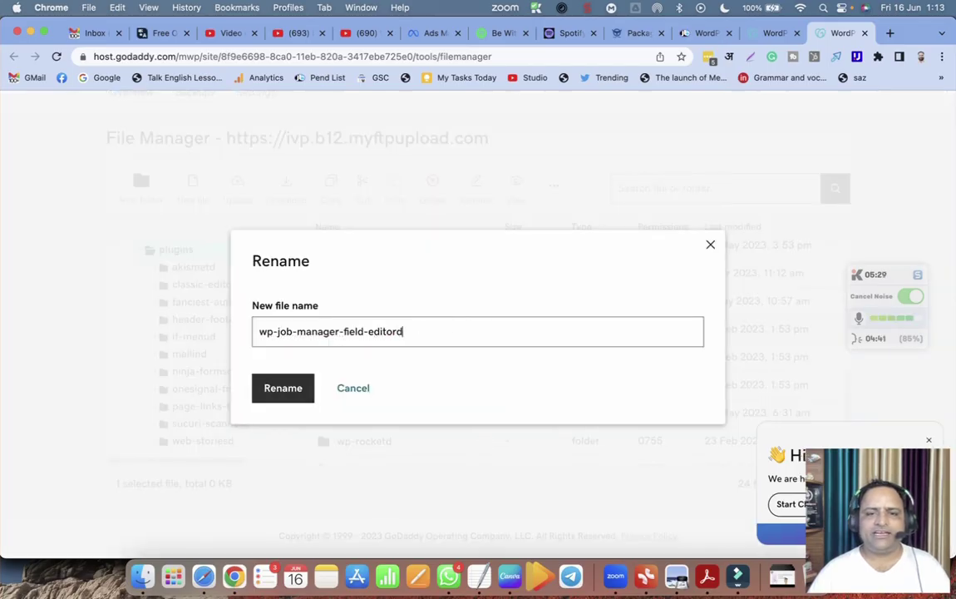
left_click(279, 390)
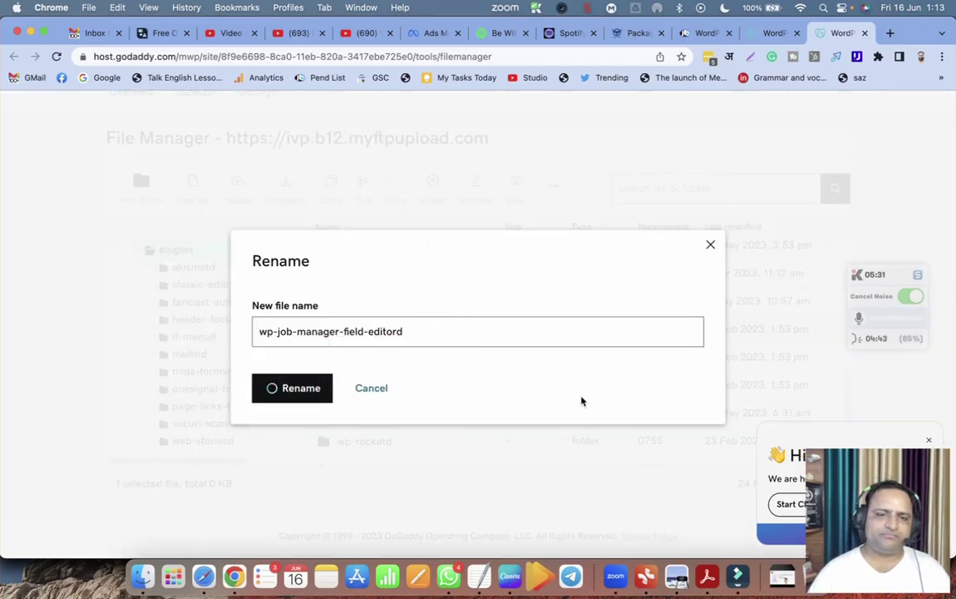
left_click(705, 33)
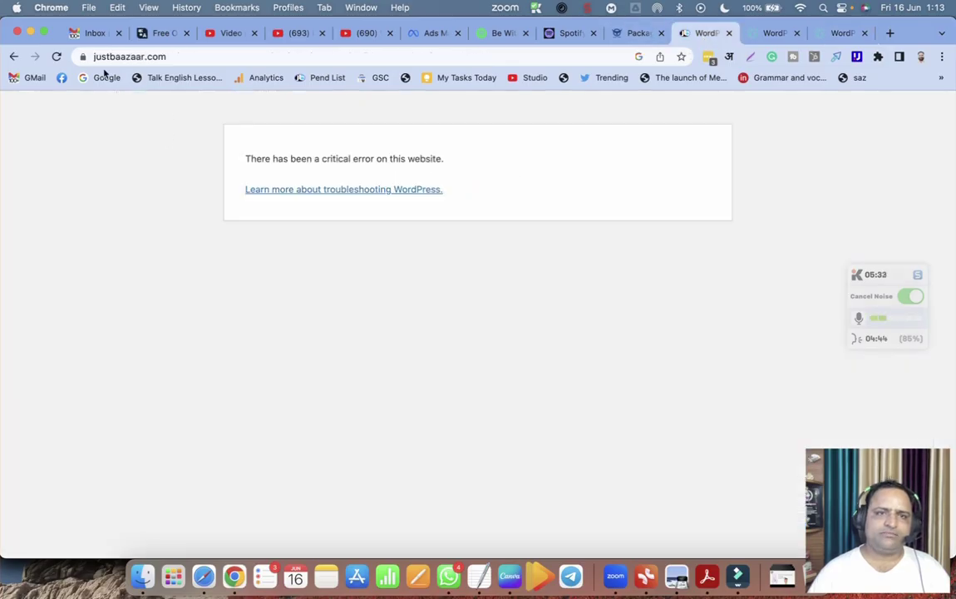
left_click(57, 56)
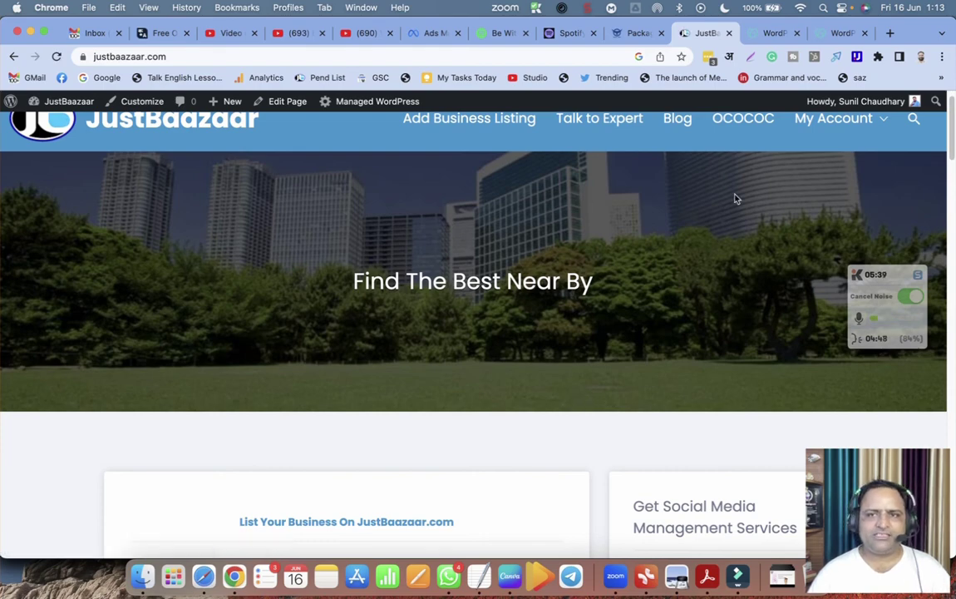
left_click(831, 33)
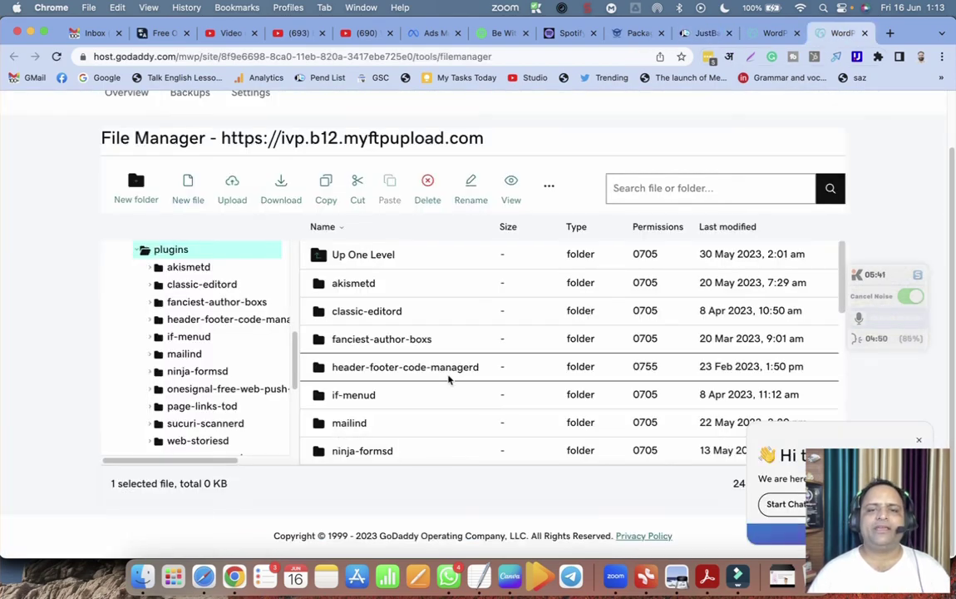